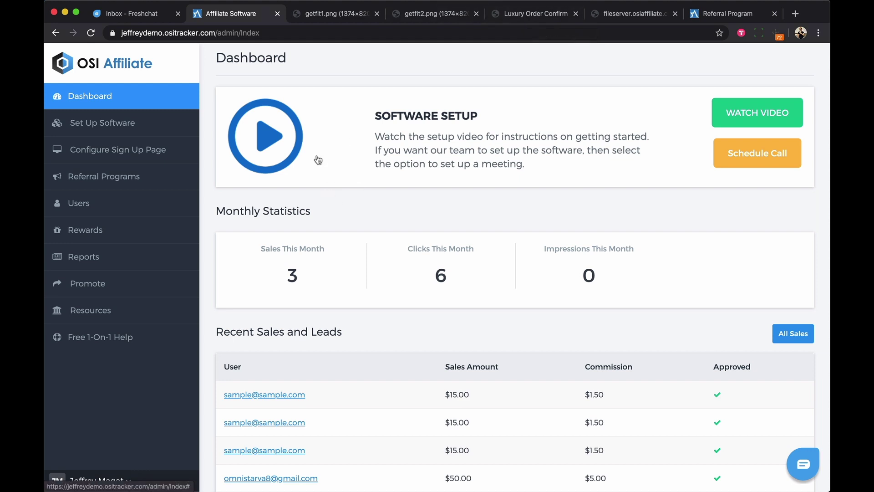
# - Check the BigCommerce thank-you page tracking code, then return to the Set Up Software list
pyautogui.click(136, 126)
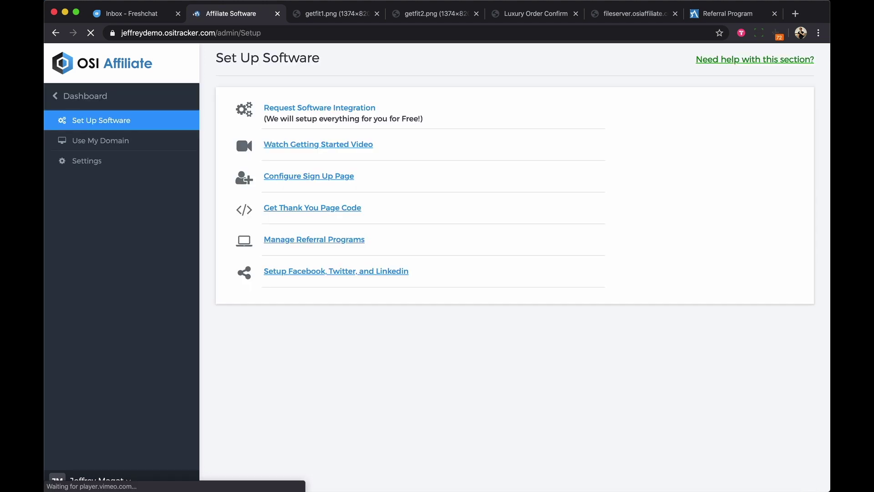
pyautogui.click(326, 208)
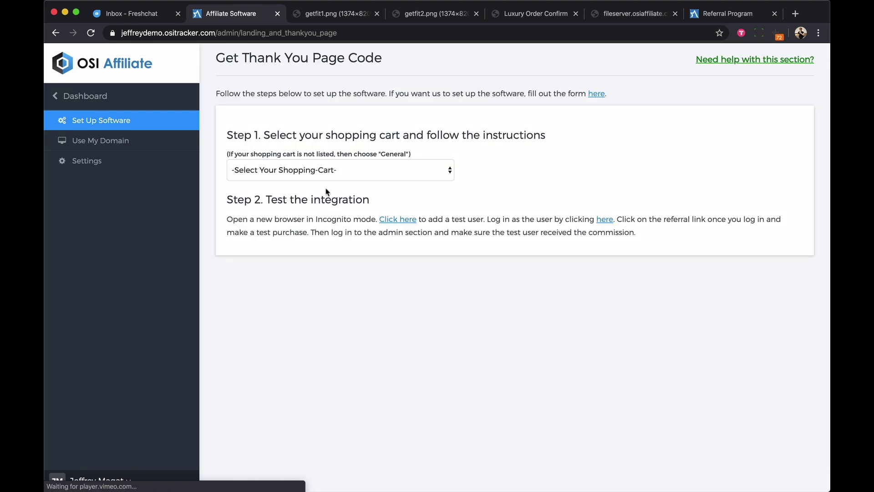
pyautogui.click(311, 176)
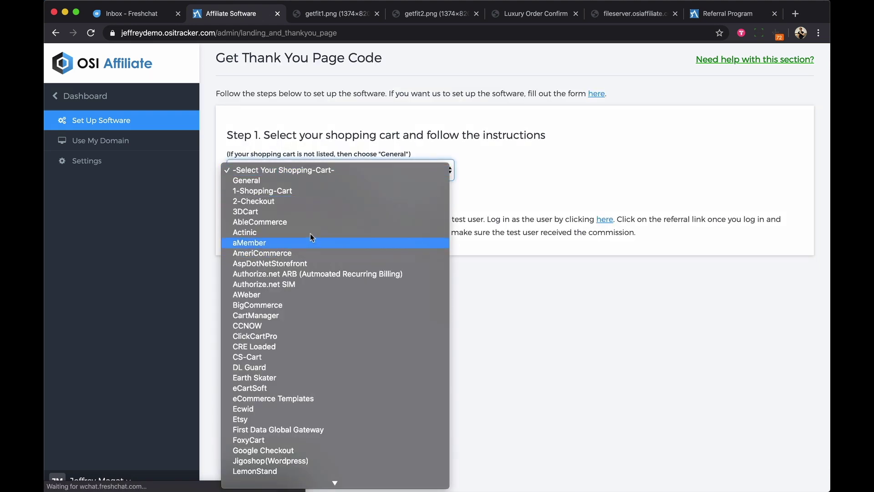
pyautogui.click(294, 306)
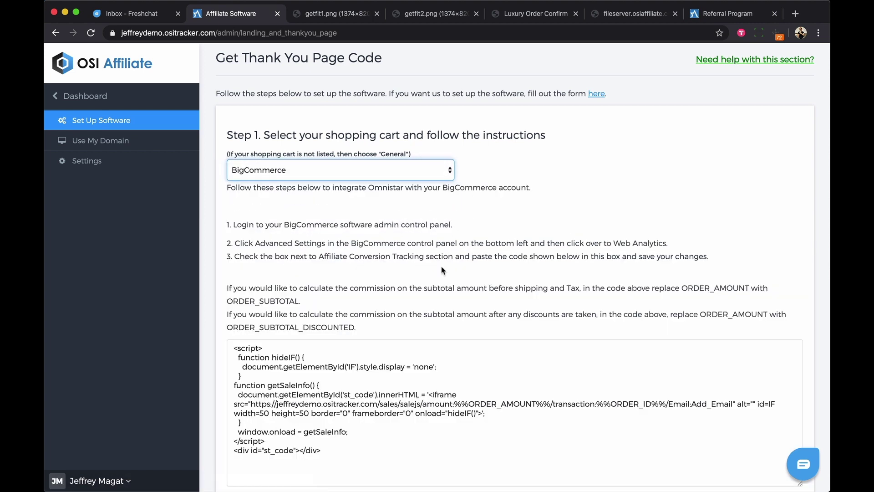
pyautogui.click(99, 125)
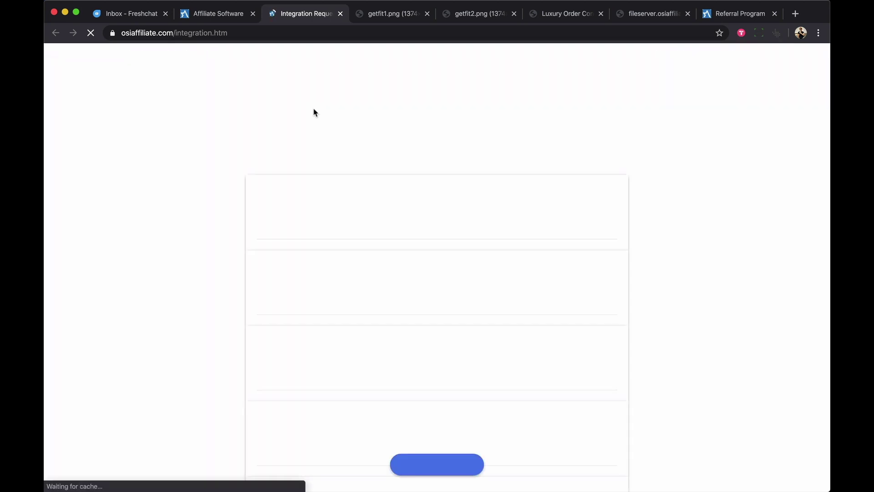
# - Review the Request Free Integration form, then close the Integration Request tab
pyautogui.scroll(-6, 413, 292)
pyautogui.scroll(-4, 414, 292)
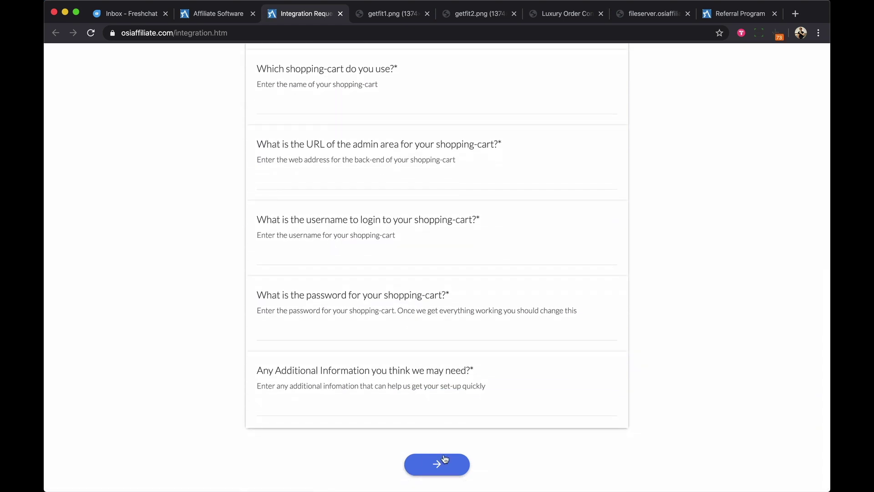
pyautogui.scroll(4, 372, 264)
pyautogui.scroll(5, 372, 264)
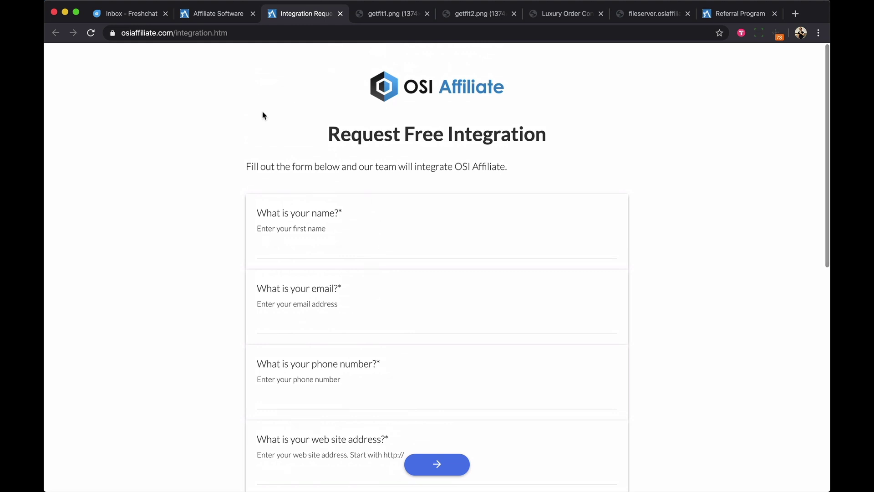
pyautogui.click(340, 14)
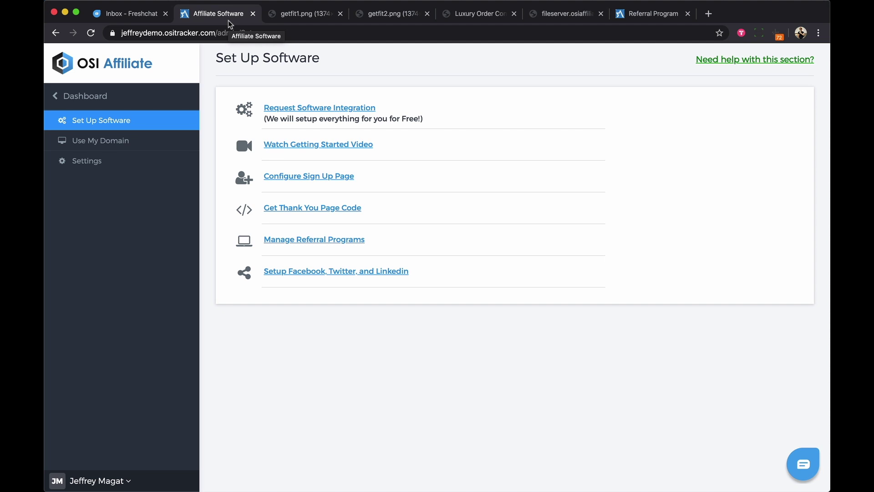
# - Go from the Dashboard to Configure Sign Up Page and open the live affiliate sign-up page
pyautogui.click(121, 113)
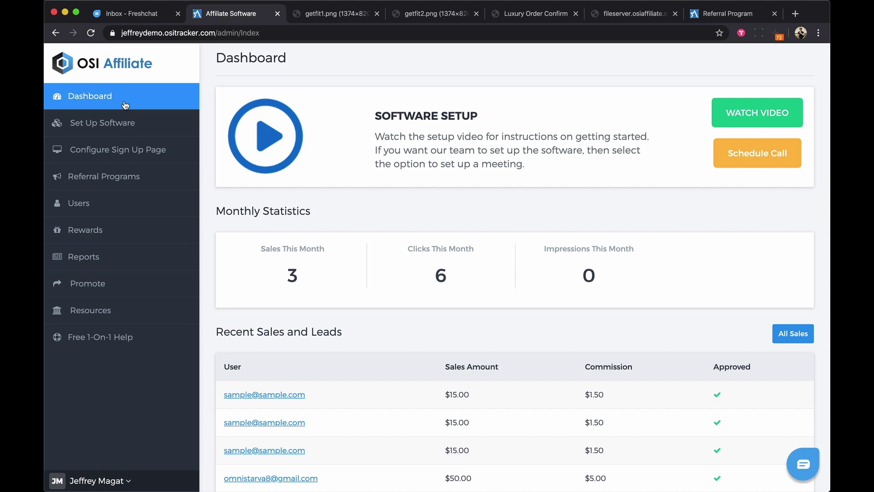
pyautogui.click(142, 154)
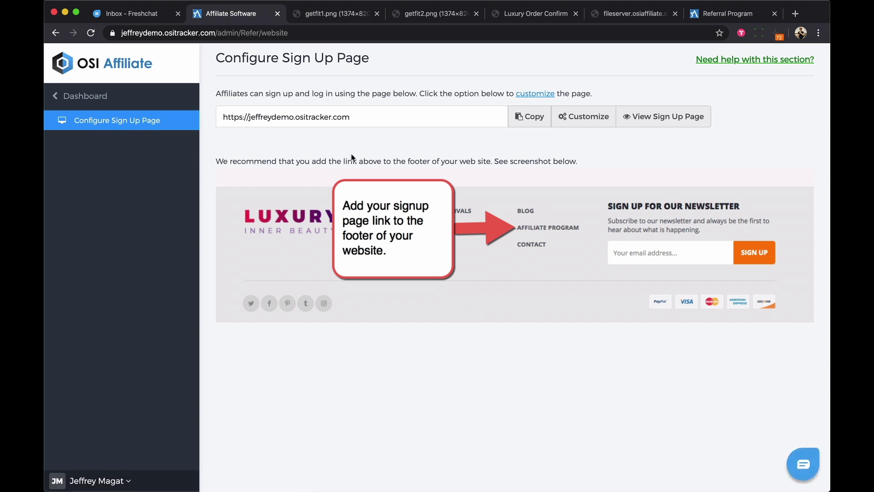
pyautogui.click(650, 120)
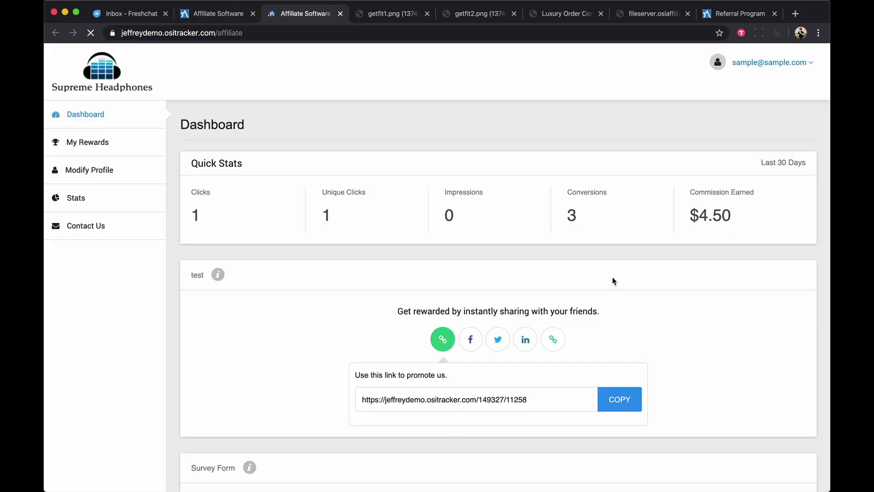
# - Log out of the sample affiliate account and browse the public Supreme Headphones Refer and Earn form
pyautogui.click(769, 62)
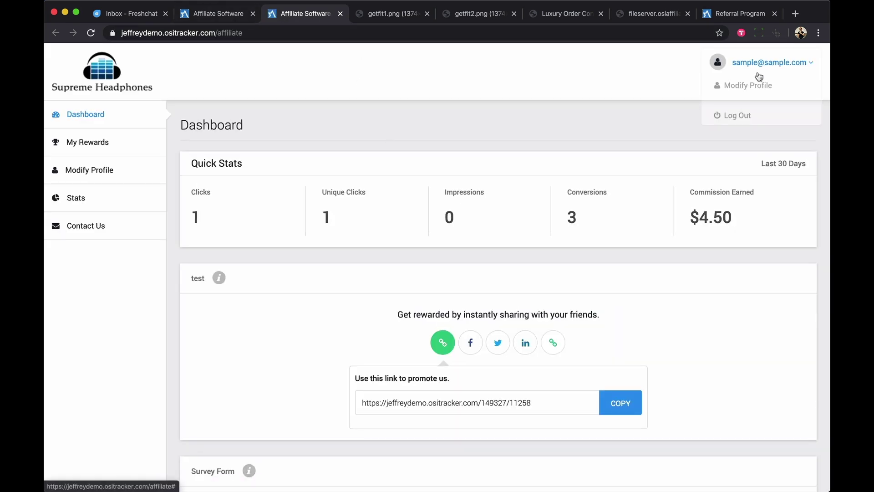
pyautogui.click(742, 118)
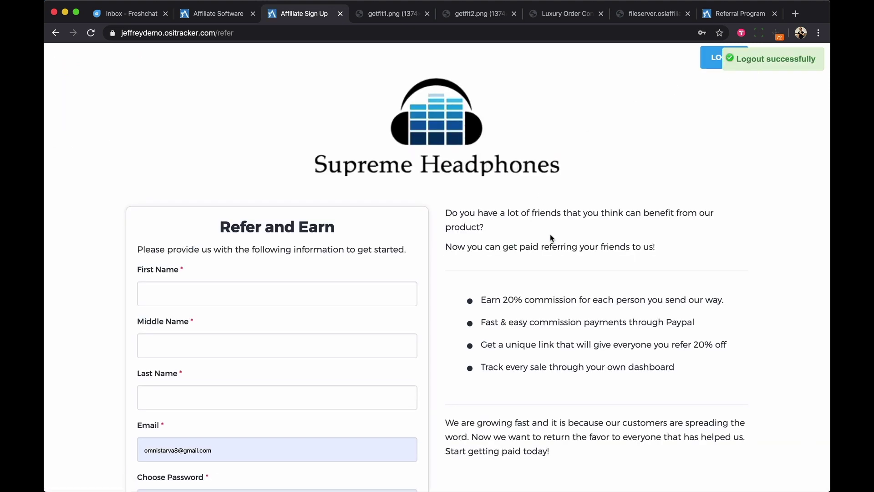
pyautogui.scroll(-2, 551, 238)
pyautogui.scroll(2, 478, 183)
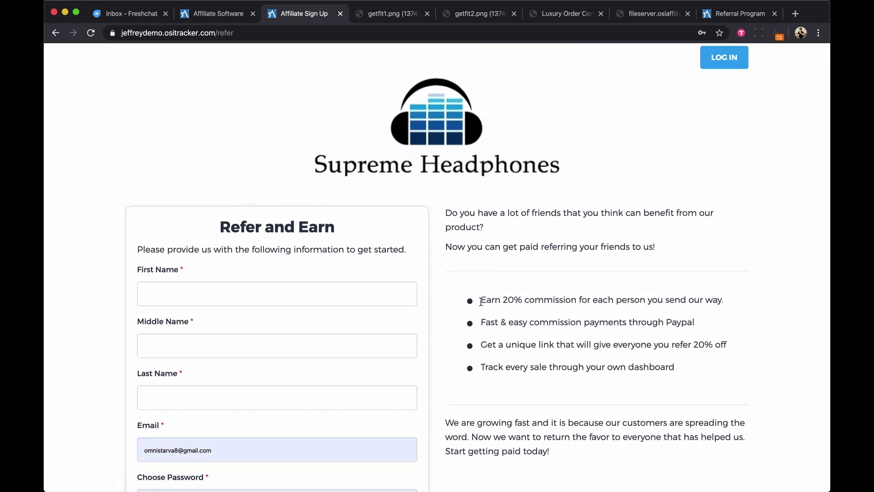
pyautogui.scroll(-4, 481, 302)
pyautogui.scroll(3, 388, 299)
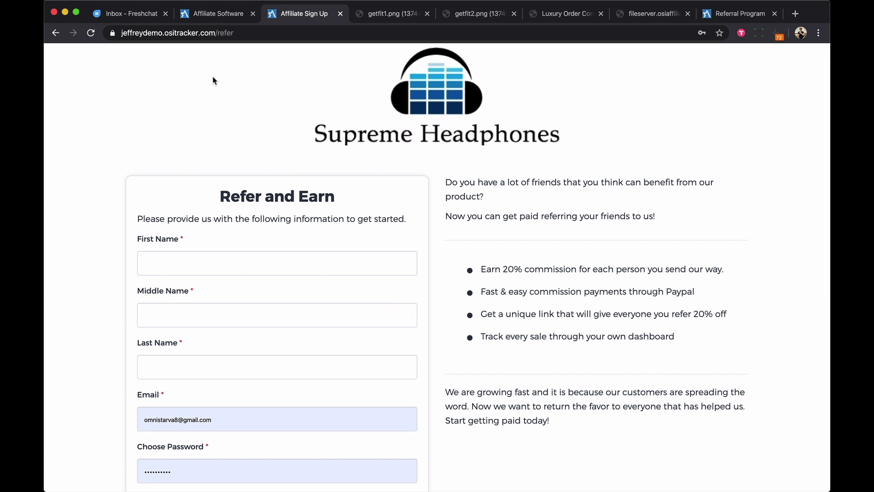
# - In Customize, review the sign-up page's logo link, 'Refer and Earn' heading and side text
pyautogui.click(225, 21)
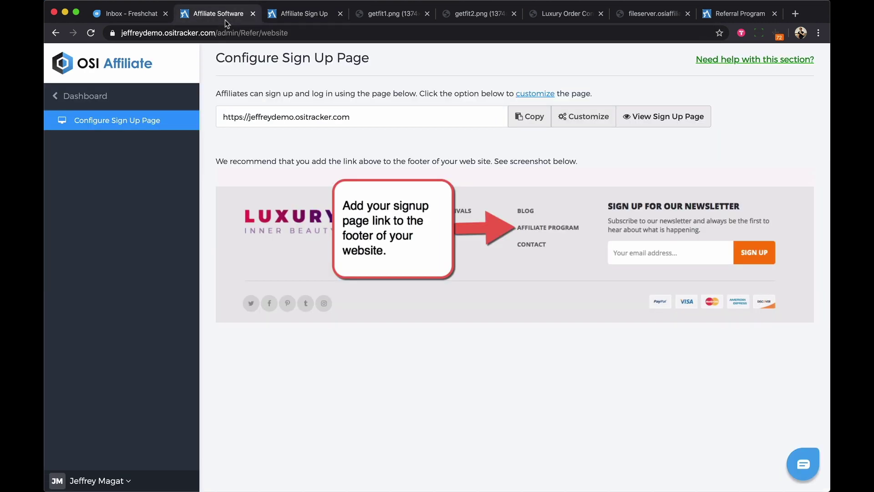
pyautogui.click(585, 117)
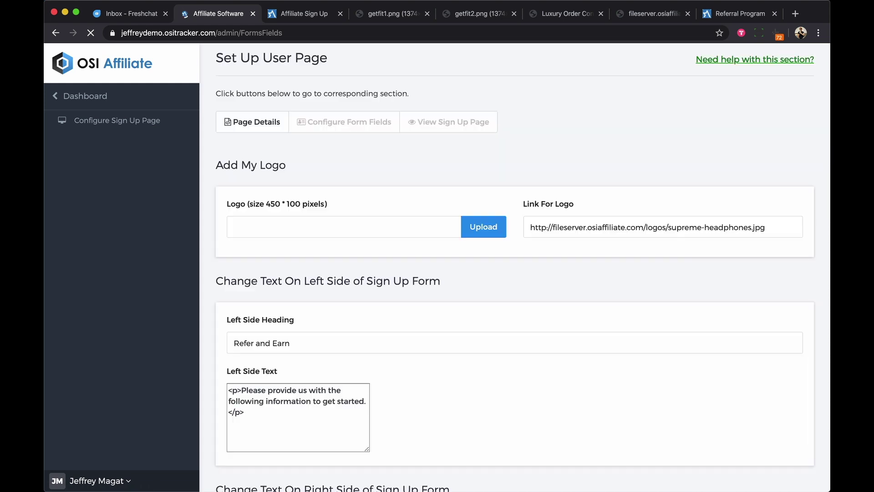
pyautogui.scroll(-2, 447, 190)
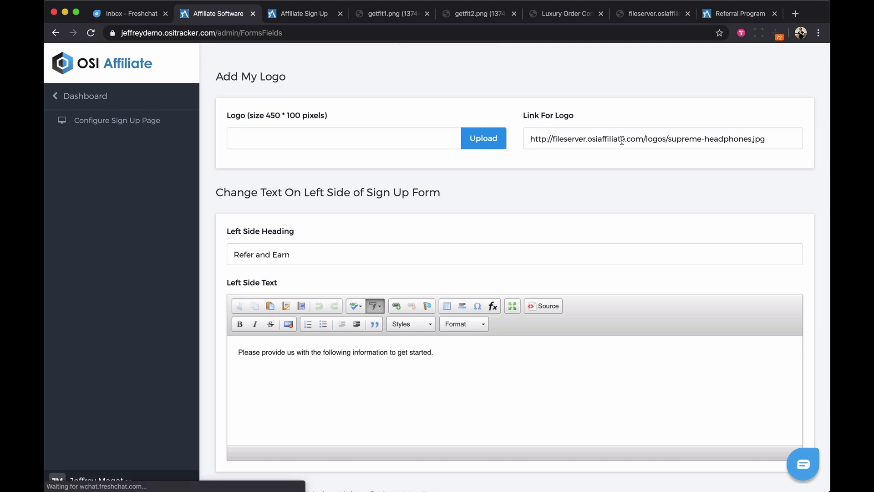
pyautogui.scroll(-1, 622, 140)
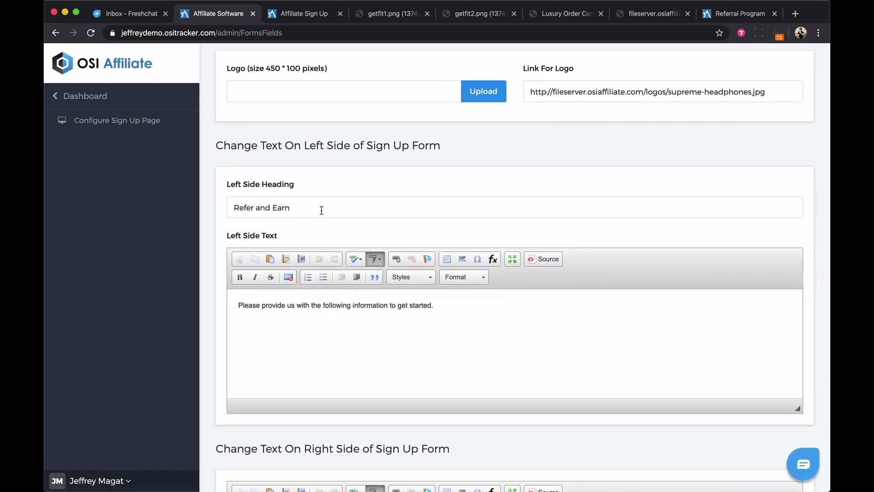
pyautogui.scroll(-2, 321, 211)
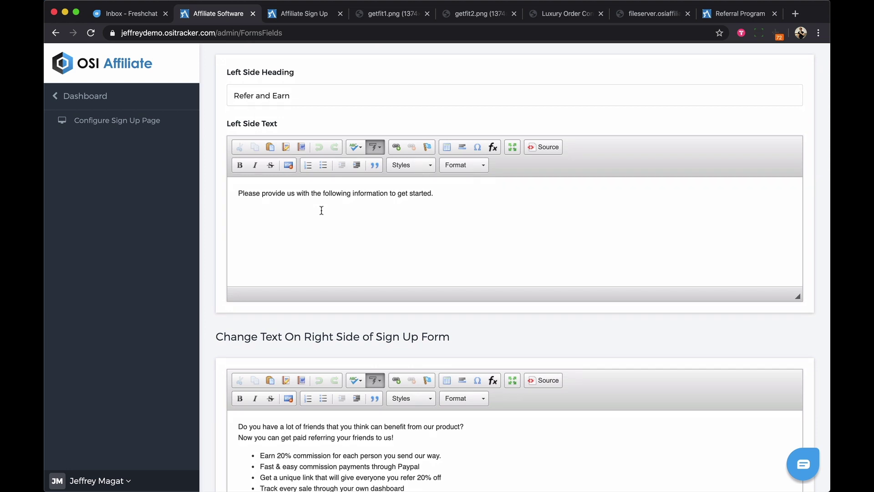
pyautogui.scroll(-1, 355, 173)
pyautogui.scroll(-2, 354, 173)
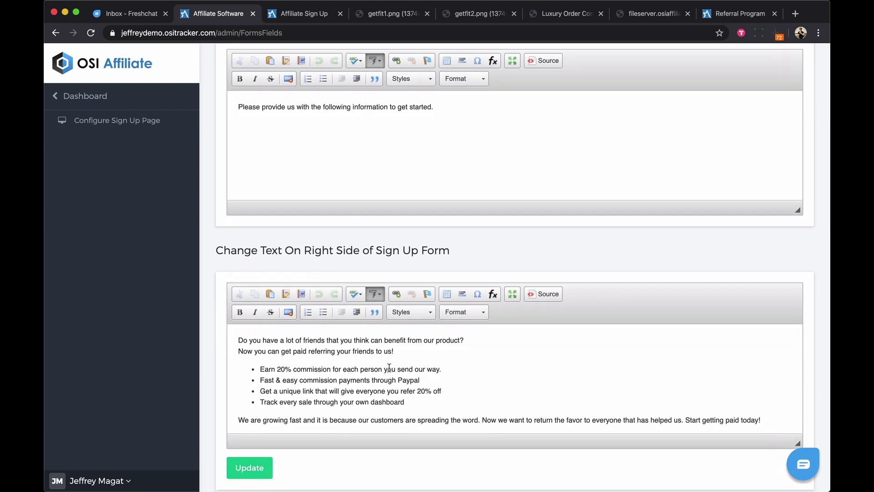
pyautogui.scroll(1, 389, 367)
pyautogui.scroll(8, 435, 267)
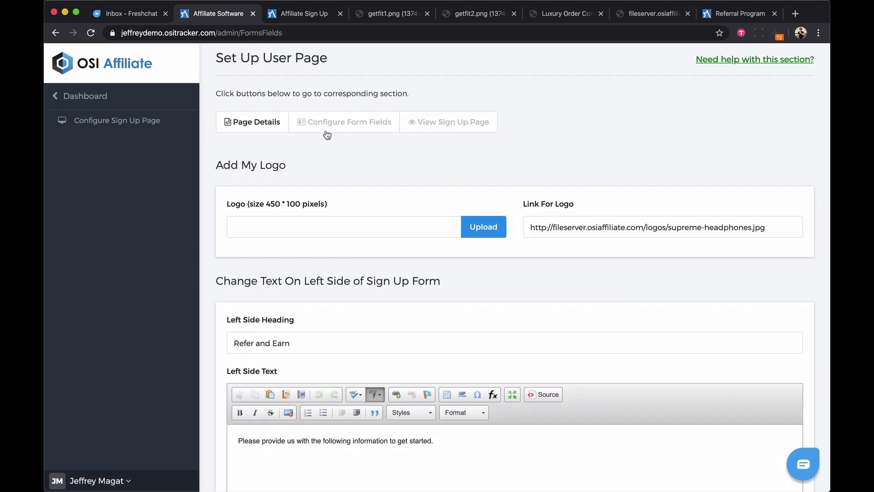
pyautogui.click(329, 131)
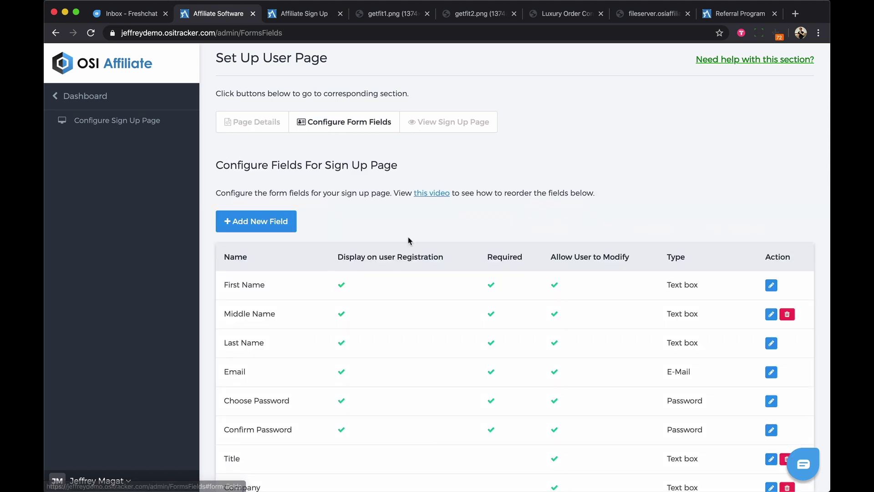
pyautogui.scroll(-3, 400, 302)
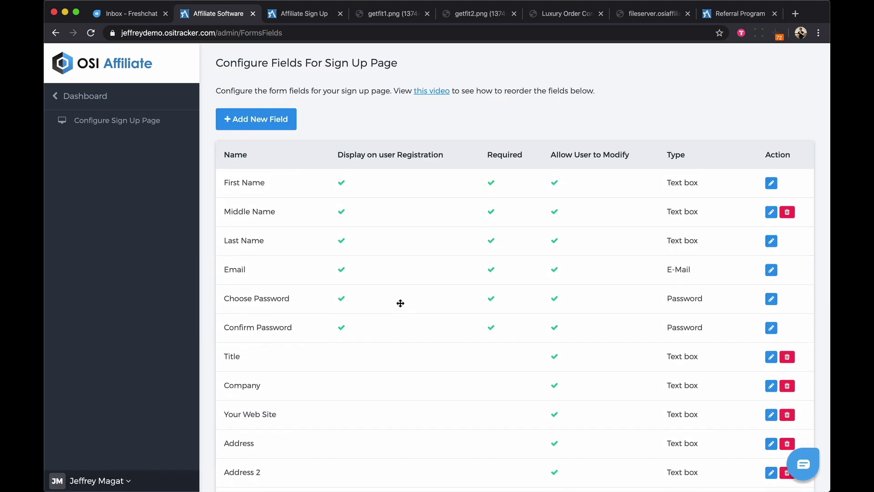
pyautogui.scroll(-1, 400, 303)
pyautogui.scroll(-2, 401, 303)
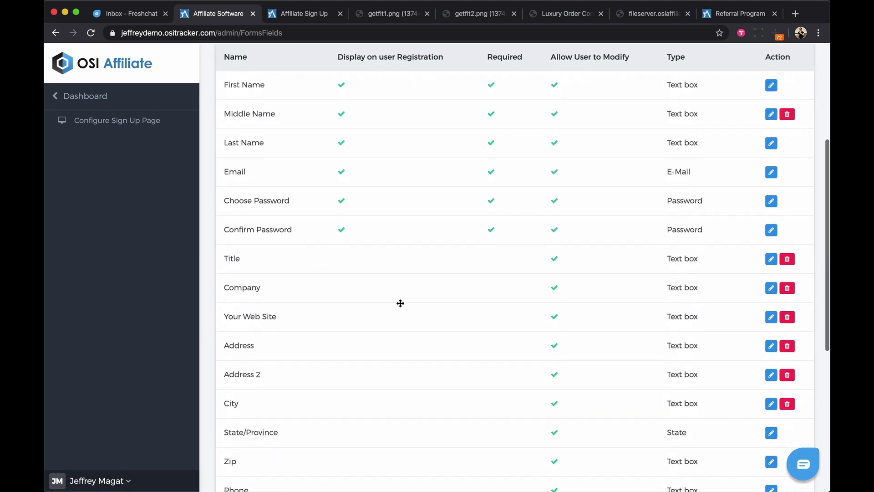
pyautogui.scroll(-2, 400, 302)
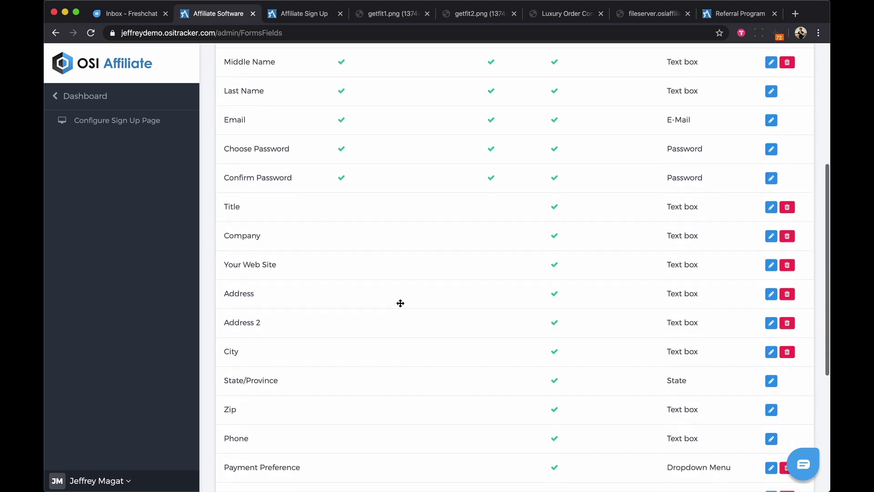
pyautogui.scroll(-2, 401, 303)
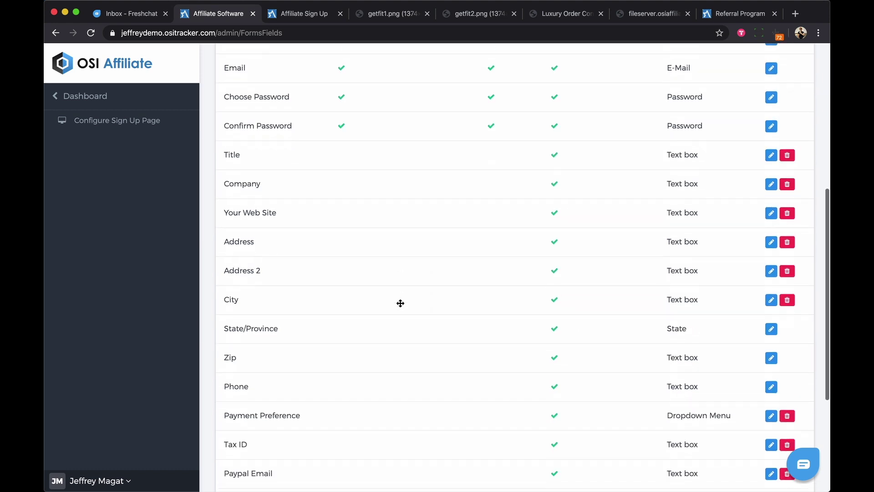
pyautogui.scroll(1, 400, 303)
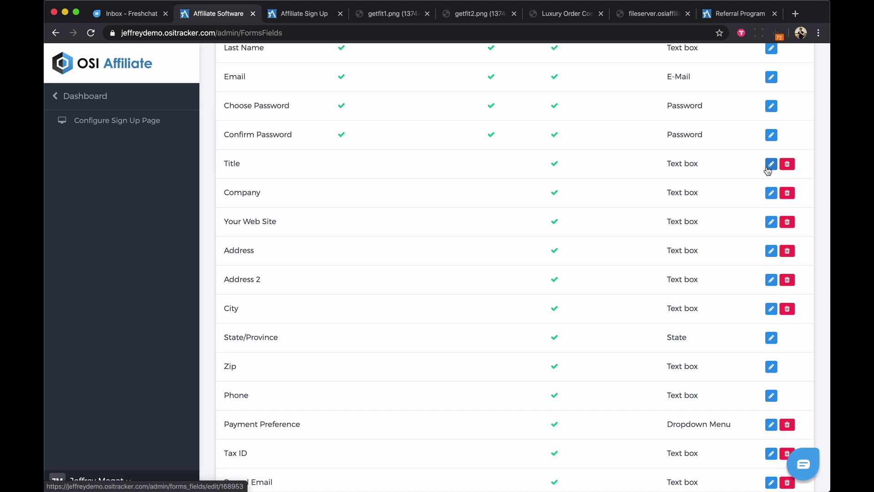
pyautogui.scroll(-1, 529, 272)
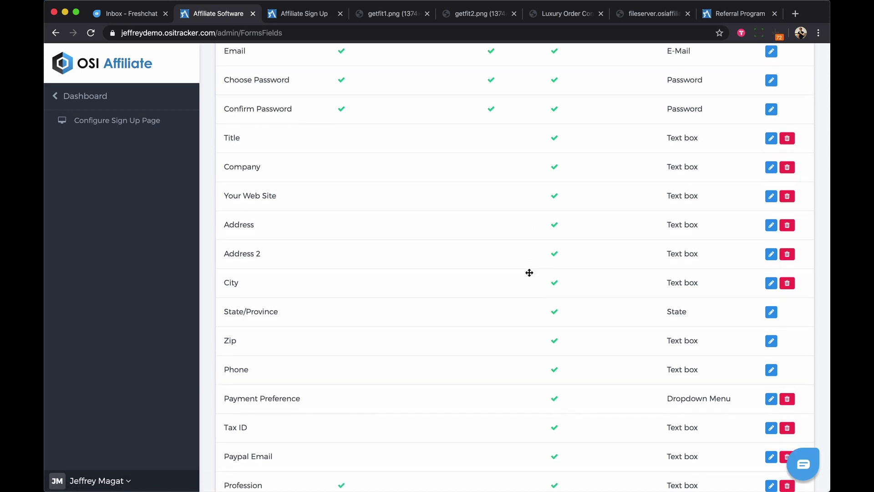
pyautogui.scroll(5, 529, 272)
pyautogui.scroll(4, 529, 272)
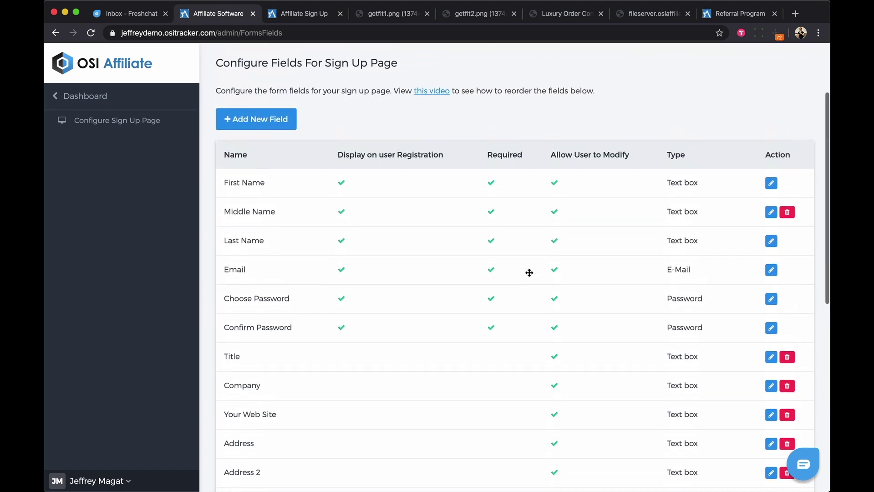
pyautogui.scroll(-10, 529, 272)
pyautogui.scroll(-3, 529, 272)
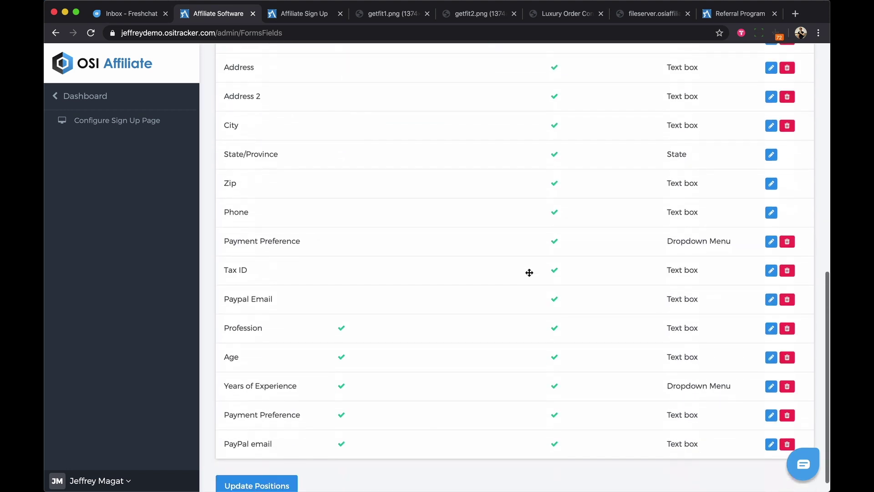
pyautogui.scroll(15, 529, 272)
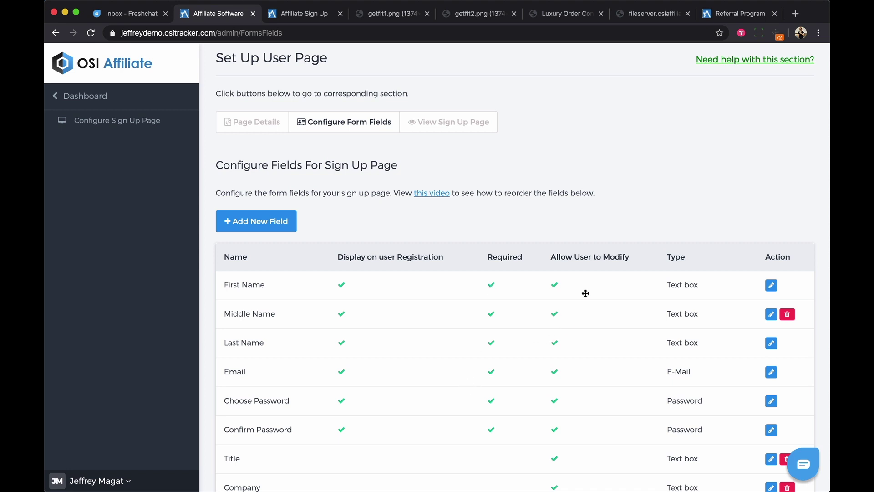
pyautogui.scroll(-2, 586, 293)
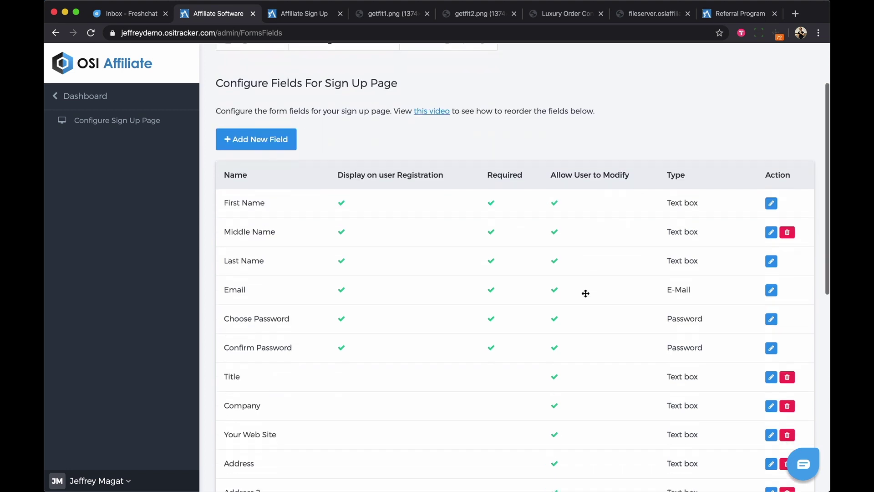
pyautogui.scroll(-1, 586, 293)
pyautogui.scroll(-2, 585, 293)
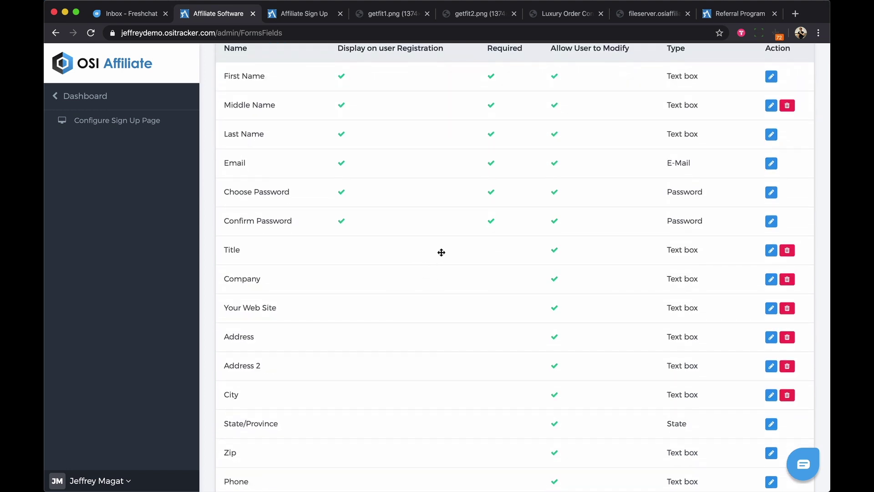
pyautogui.moveTo(441, 253); pyautogui.dragTo(444, 343)
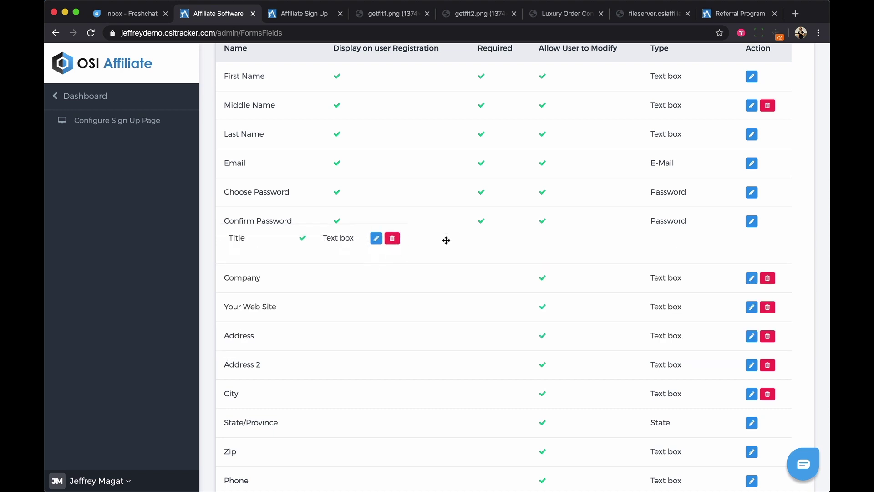
pyautogui.moveTo(444, 341); pyautogui.dragTo(446, 250)
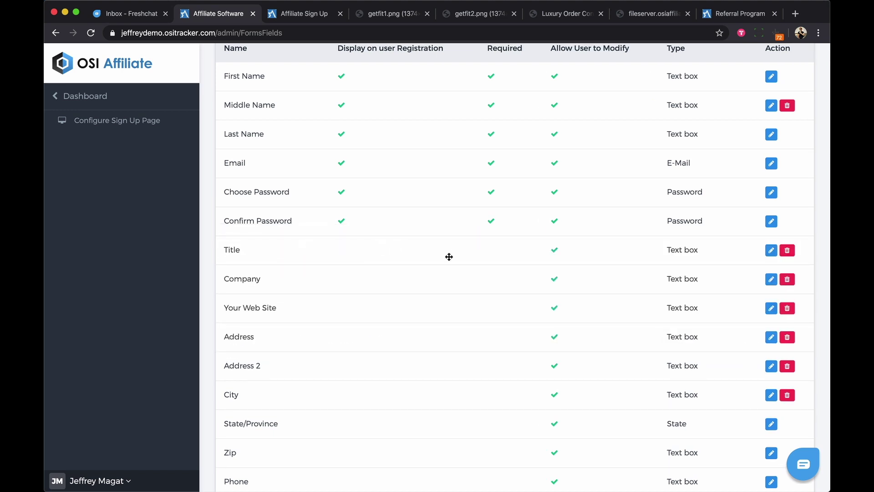
pyautogui.scroll(-6, 446, 253)
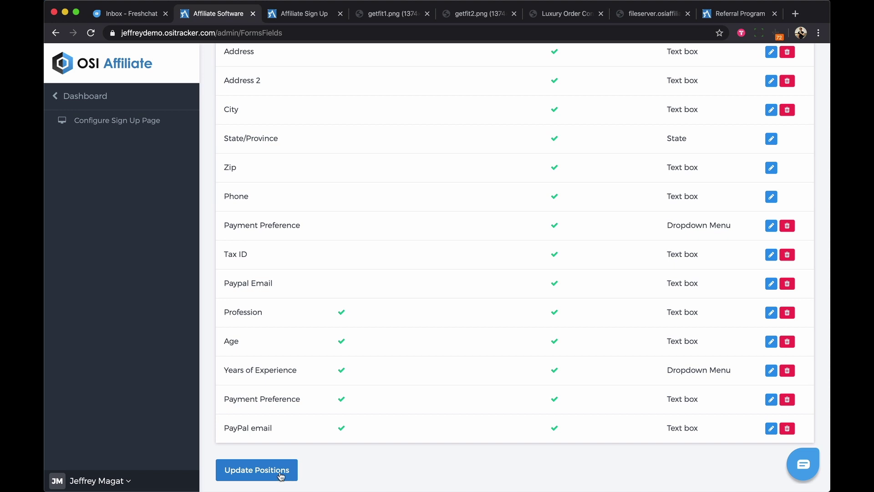
pyautogui.scroll(4, 321, 409)
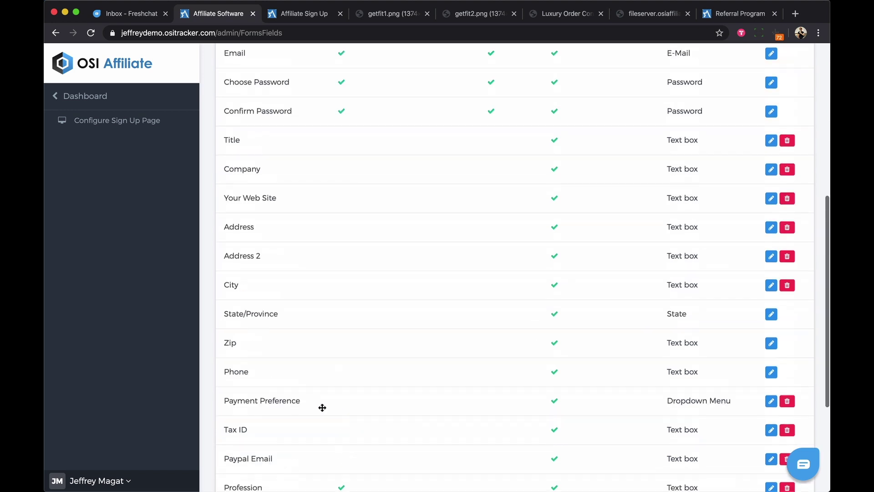
pyautogui.scroll(5, 319, 408)
# - View the getfit1 and getfit2 example pages, then return to the OSI Affiliate Set Up Software page
pyautogui.click(391, 14)
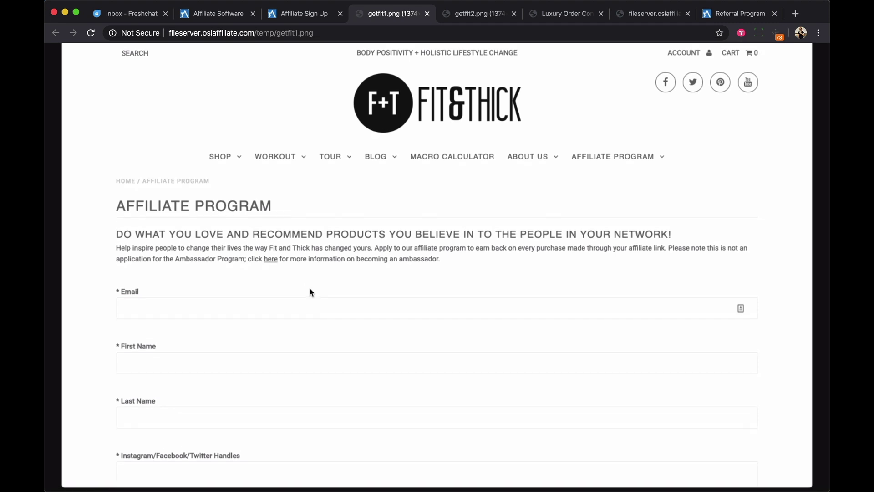
pyautogui.click(473, 14)
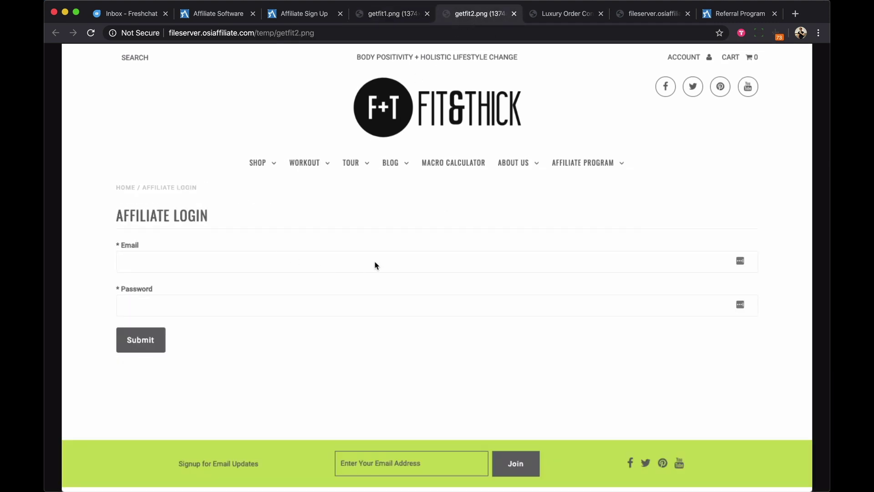
pyautogui.click(231, 18)
pyautogui.click(73, 97)
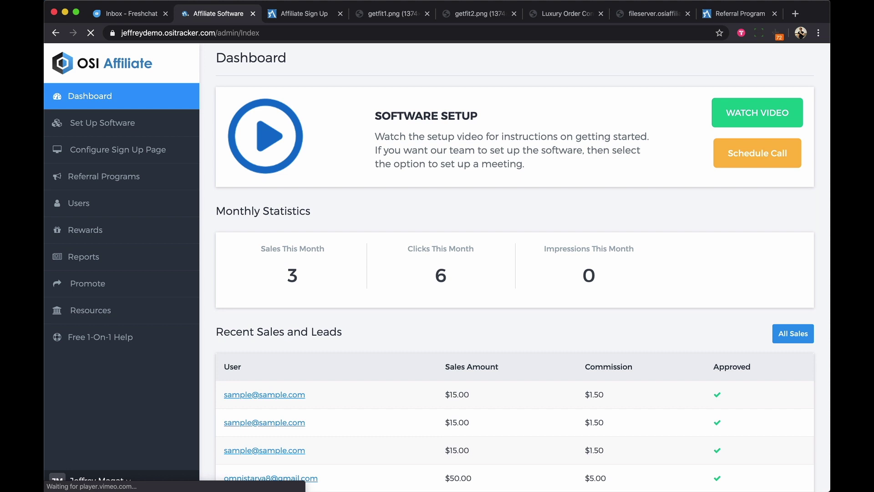
pyautogui.click(122, 132)
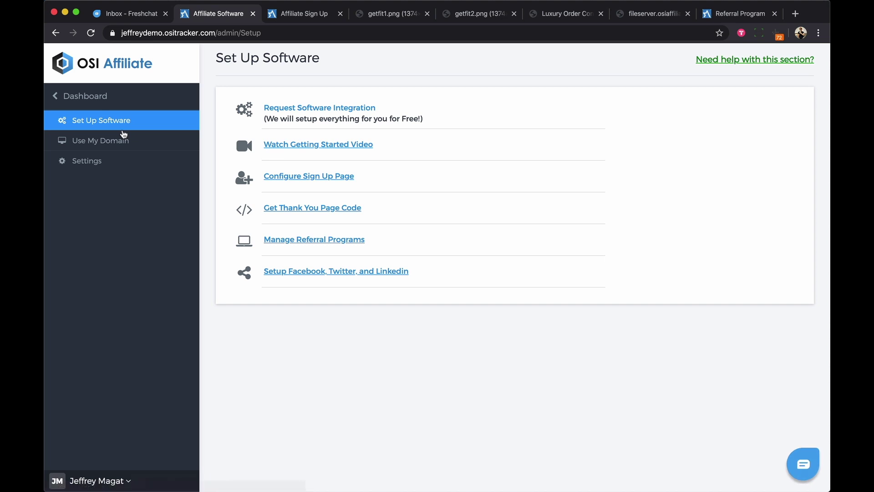
# - Reveal advanced system settings under Set Up Software > Settings, then open Integrate with Website
pyautogui.click(113, 161)
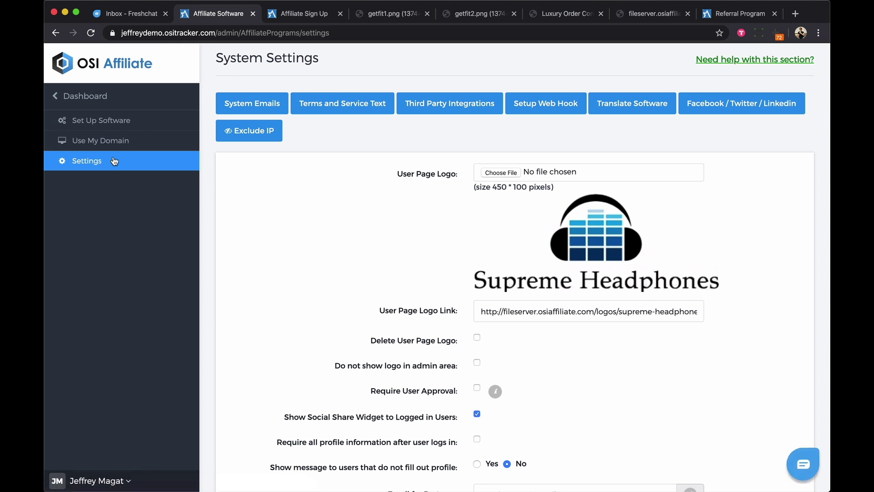
pyautogui.scroll(-5, 380, 332)
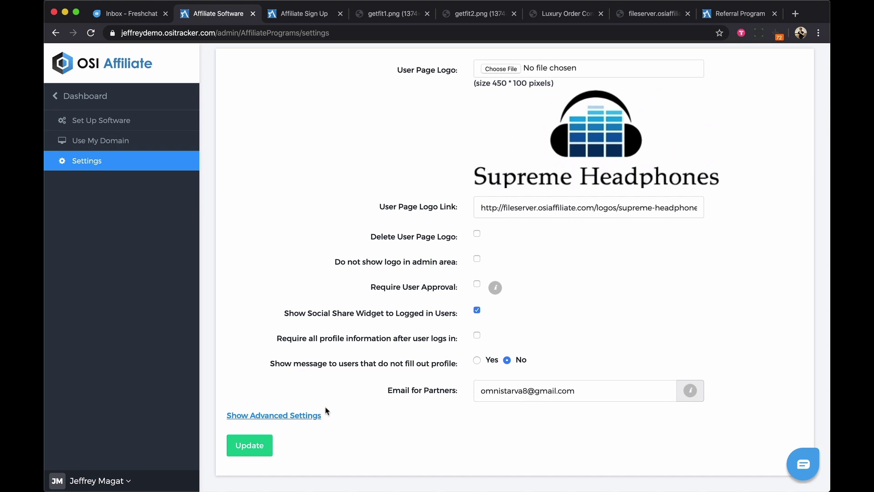
pyautogui.click(306, 416)
pyautogui.scroll(-3, 564, 260)
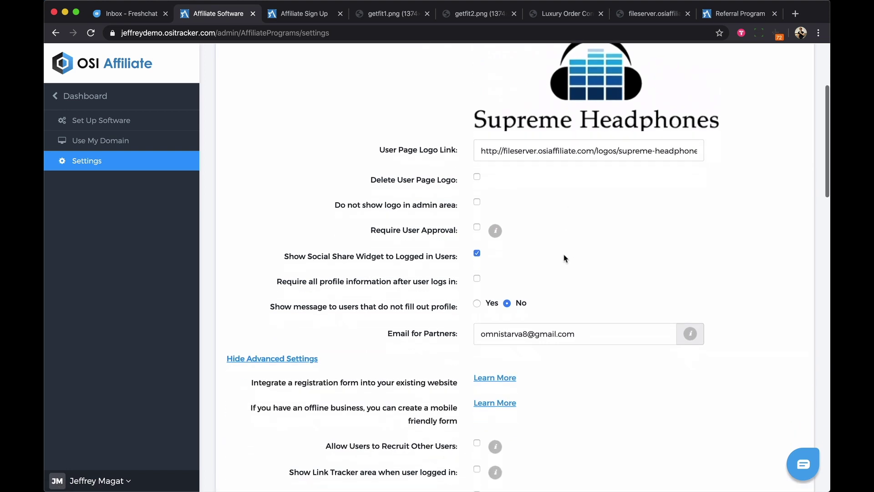
pyautogui.scroll(-1, 564, 259)
pyautogui.scroll(-5, 564, 259)
pyautogui.scroll(-2, 563, 258)
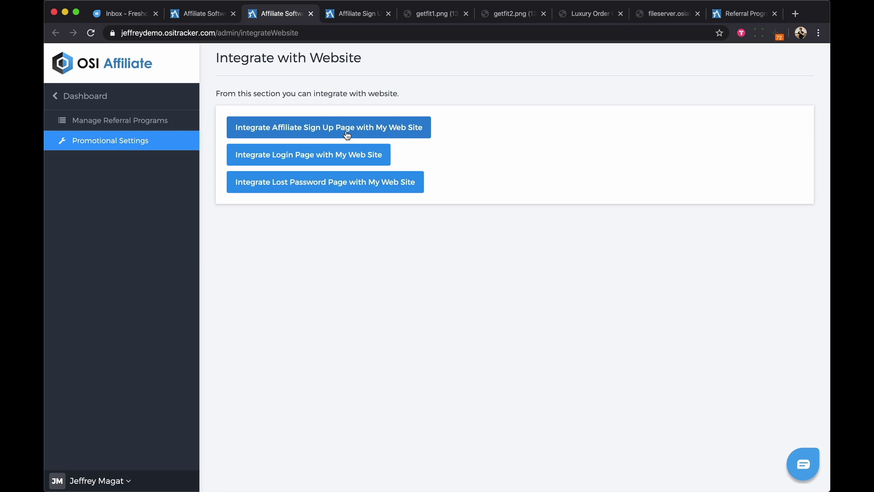
pyautogui.click(347, 135)
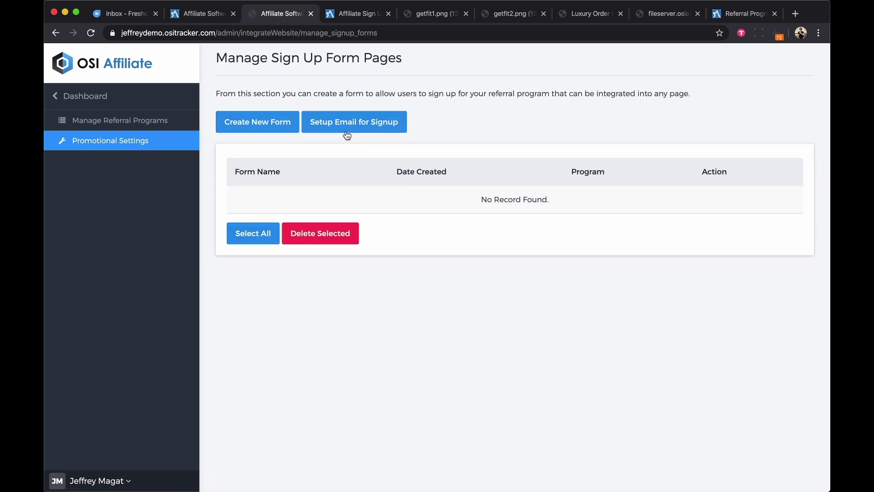
pyautogui.click(273, 126)
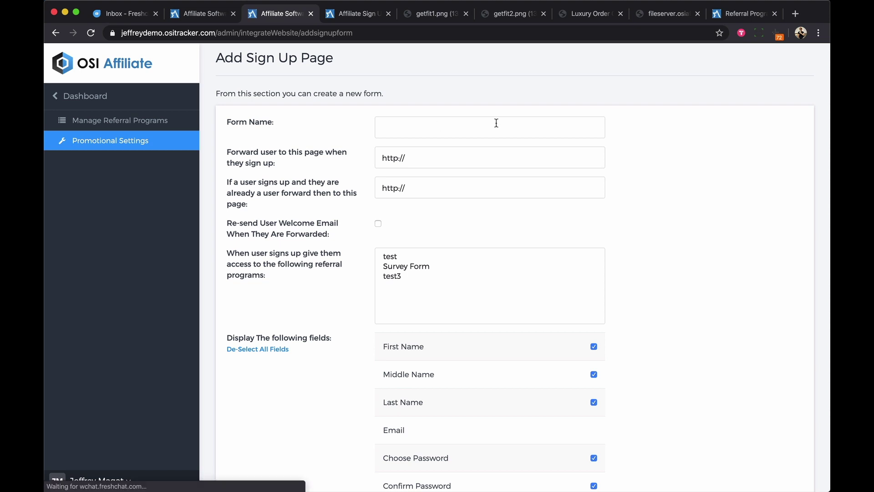
pyautogui.click(496, 123)
pyautogui.write('sample')
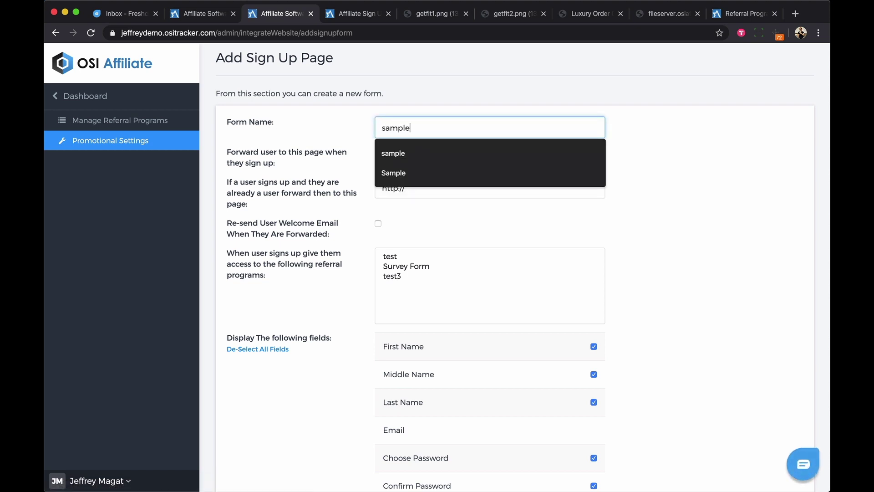
pyautogui.press('Tab')
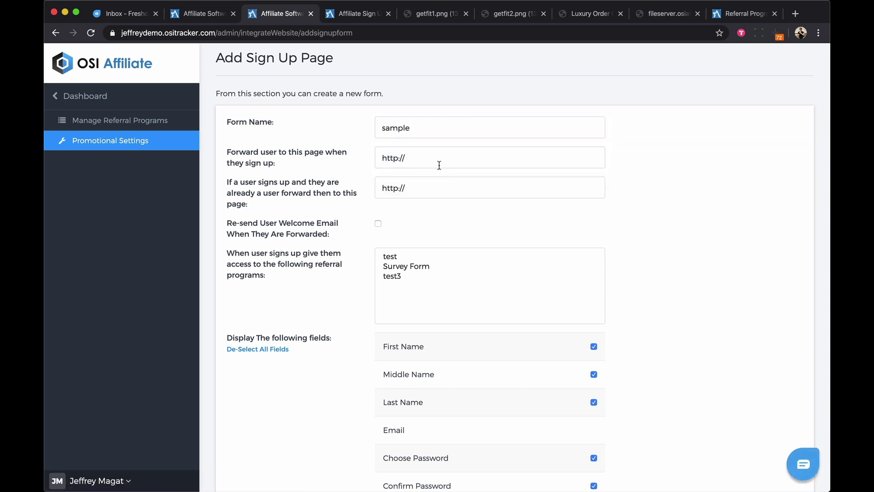
pyautogui.click(448, 159)
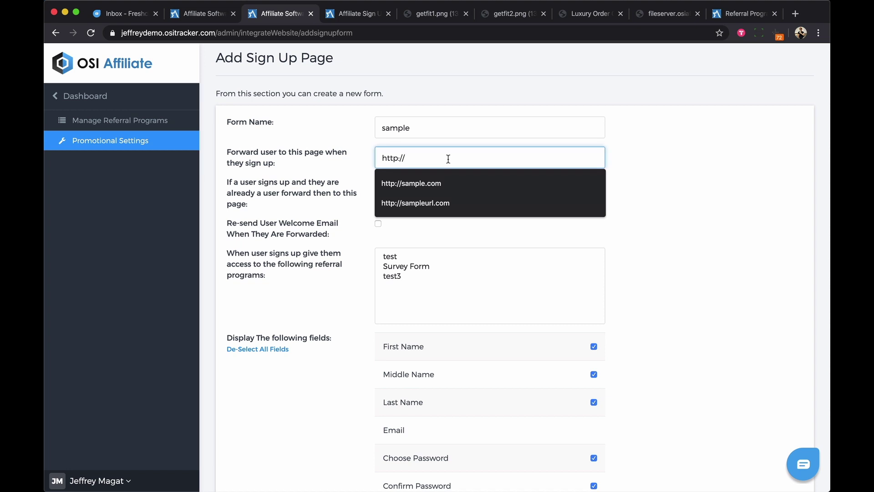
pyautogui.click(704, 155)
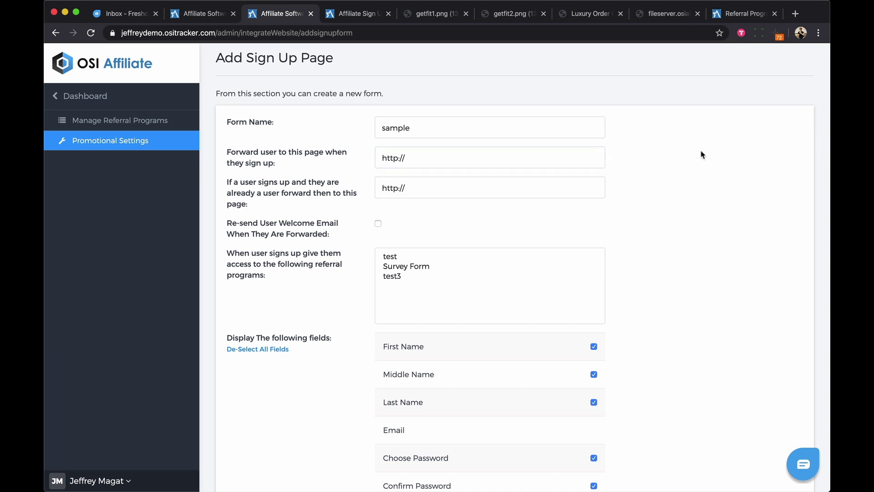
pyautogui.click(501, 158)
pyautogui.press('Down')
pyautogui.press('Tab')
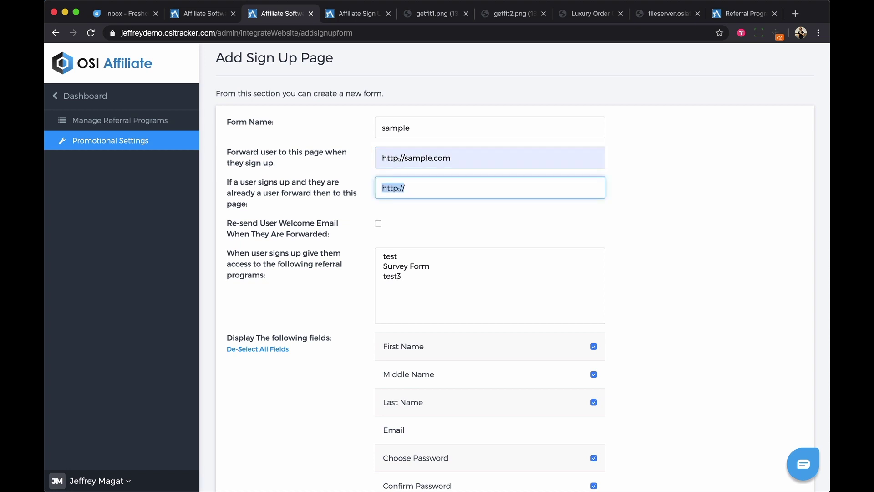
pyautogui.click(439, 192)
pyautogui.click(446, 213)
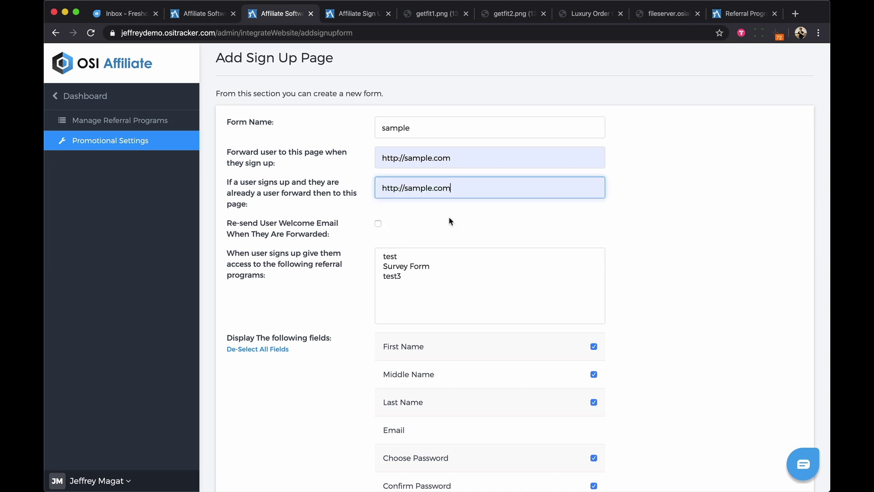
# - Turn on re-sending the welcome email, assign the test referral program, and add the form
pyautogui.scroll(-2, 565, 215)
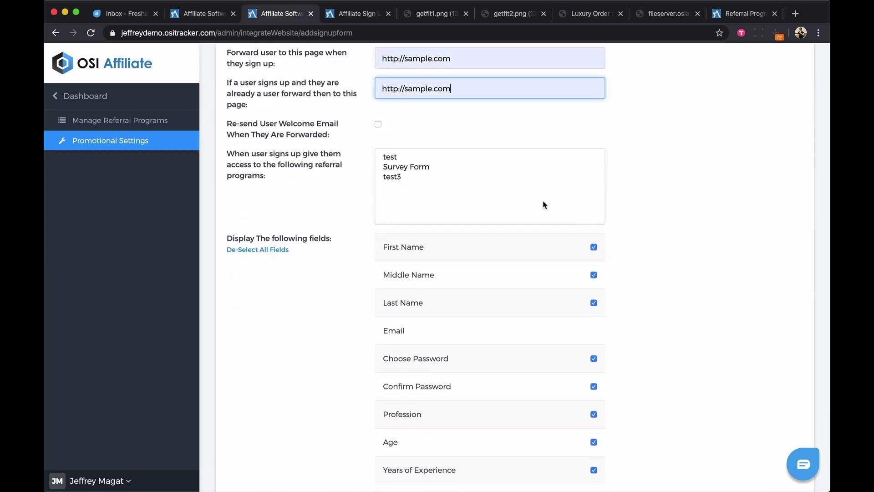
pyautogui.click(378, 125)
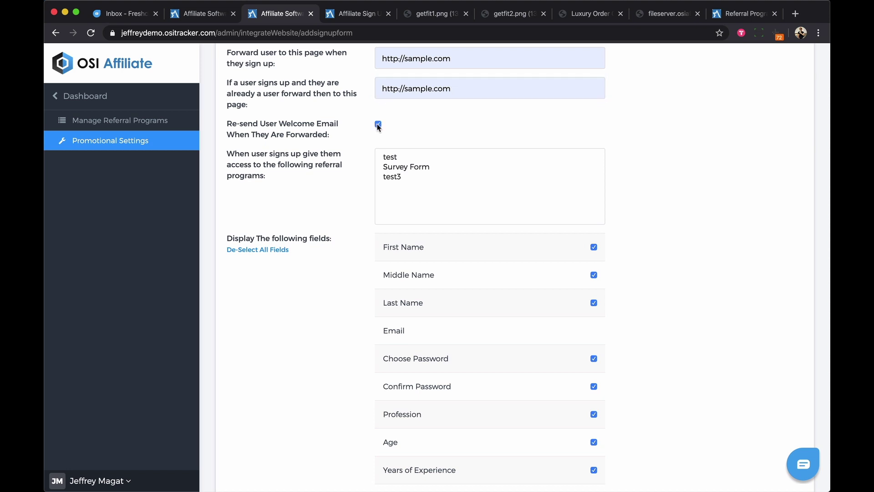
pyautogui.click(417, 168)
pyautogui.click(421, 177)
pyautogui.click(430, 157)
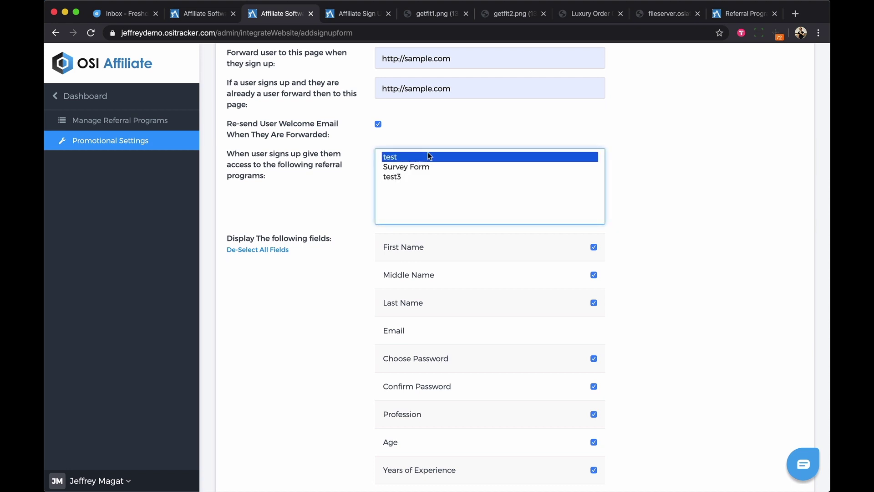
pyautogui.scroll(-3, 526, 297)
pyautogui.scroll(-2, 527, 296)
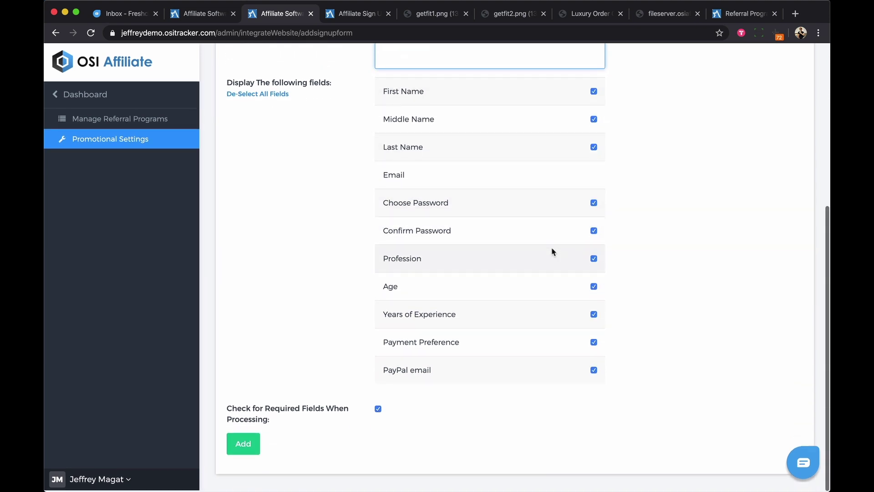
pyautogui.scroll(1, 523, 262)
pyautogui.scroll(-1, 524, 262)
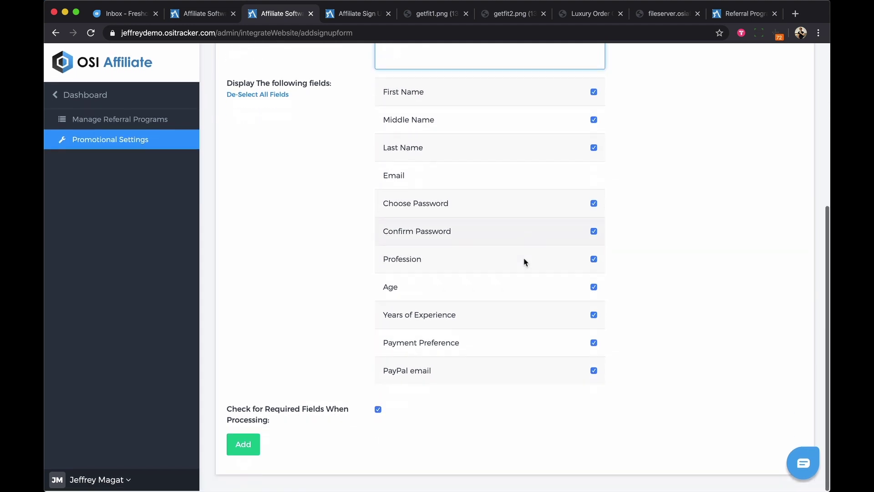
pyautogui.click(248, 450)
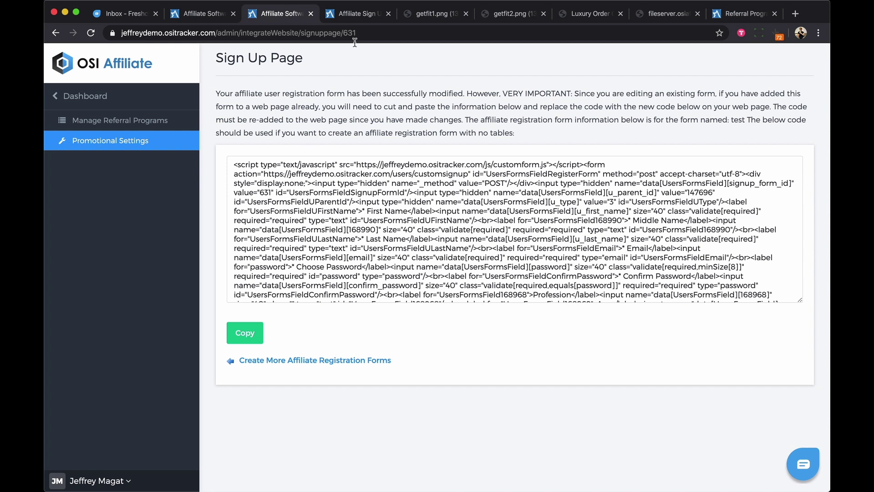
# - Leave the new form's embed code and go back to the Integrate with Website options
pyautogui.click(335, 362)
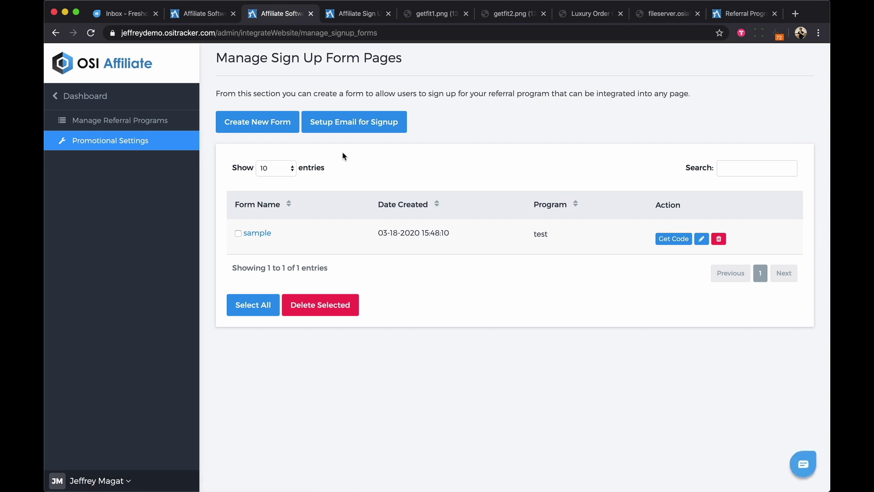
pyautogui.hscroll(-5, 343, 155)
pyautogui.hscroll(-5, 343, 155)
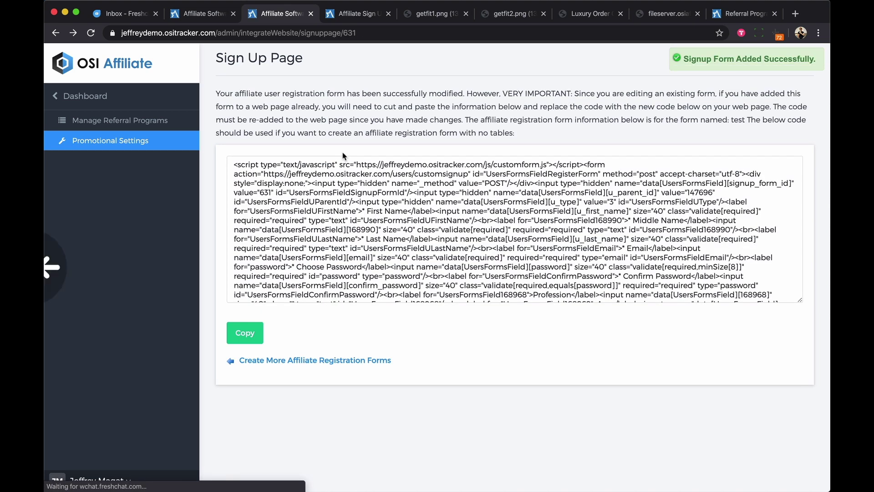
pyautogui.hscroll(-5, 343, 156)
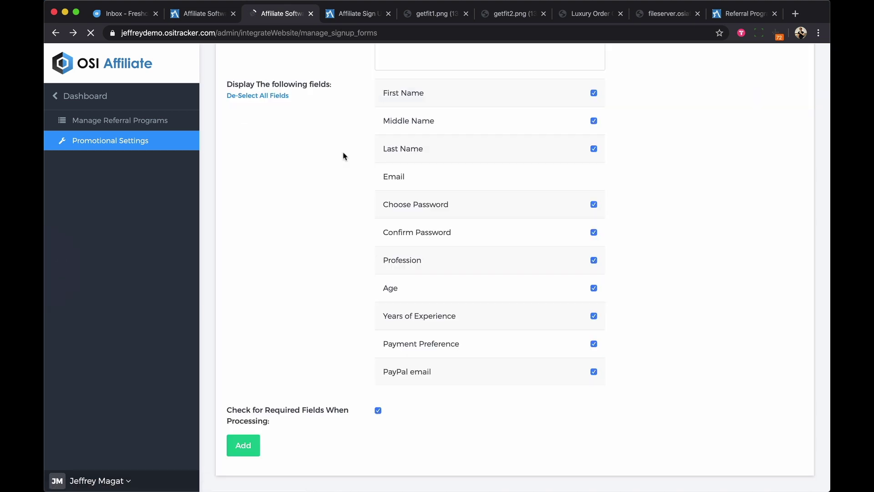
pyautogui.hscroll(-5, 343, 156)
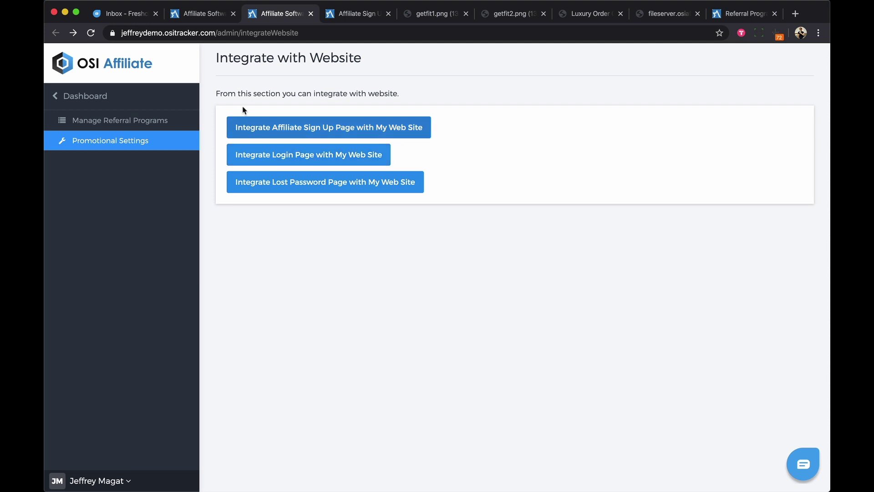
# - Return to the Dashboard via the OSI Affiliate logo, then go to Rewards' Manage Sales page
pyautogui.click(123, 81)
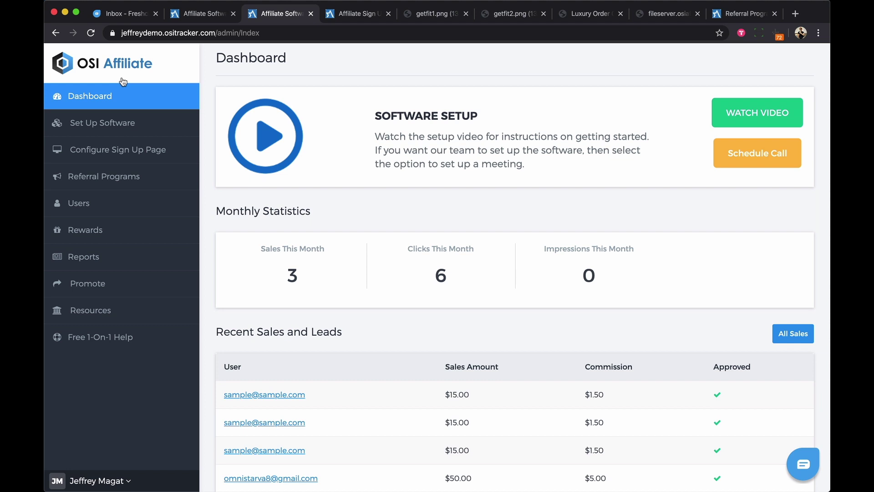
pyautogui.click(101, 239)
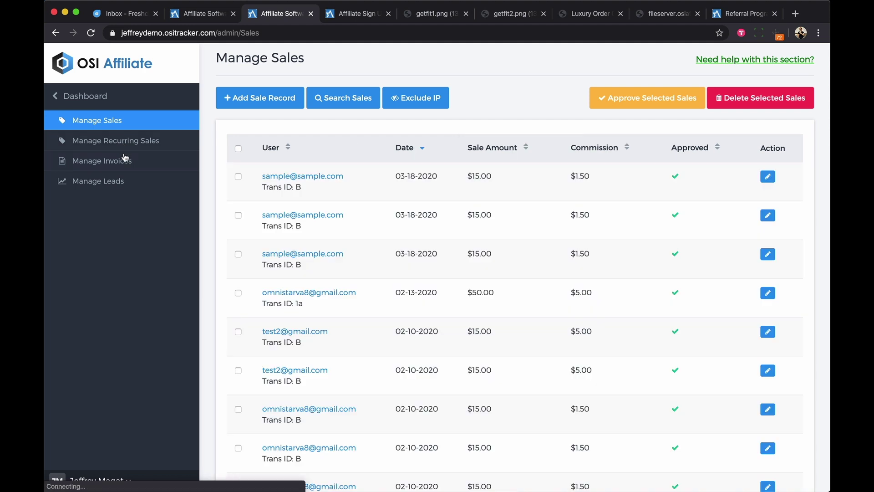
# - Browse the Manage Invoices list, then open invoice 53045's details
pyautogui.click(124, 167)
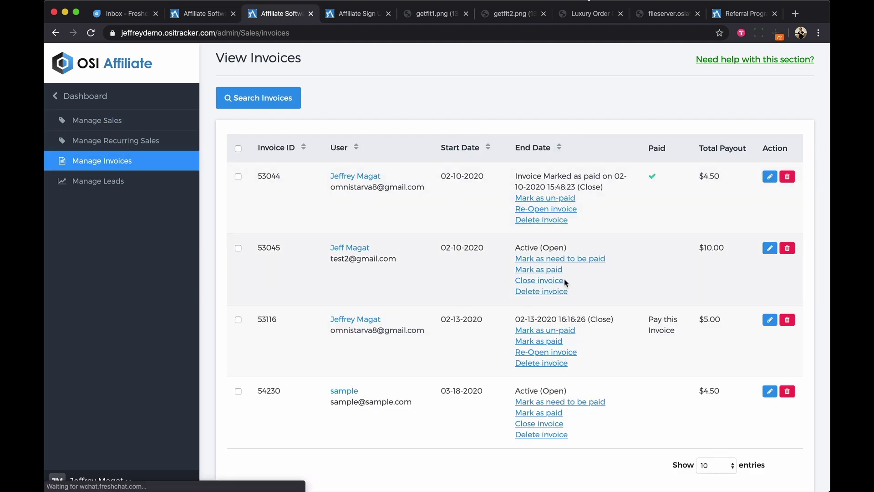
pyautogui.scroll(-1, 537, 265)
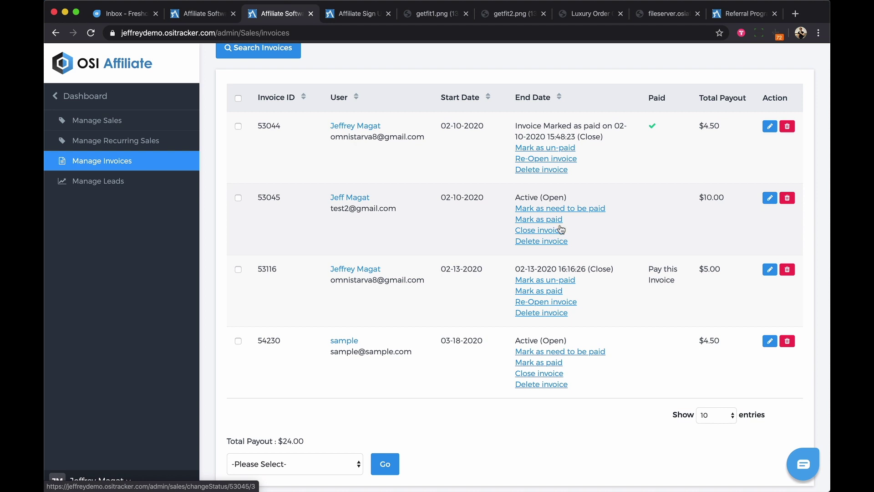
pyautogui.scroll(1, 314, 191)
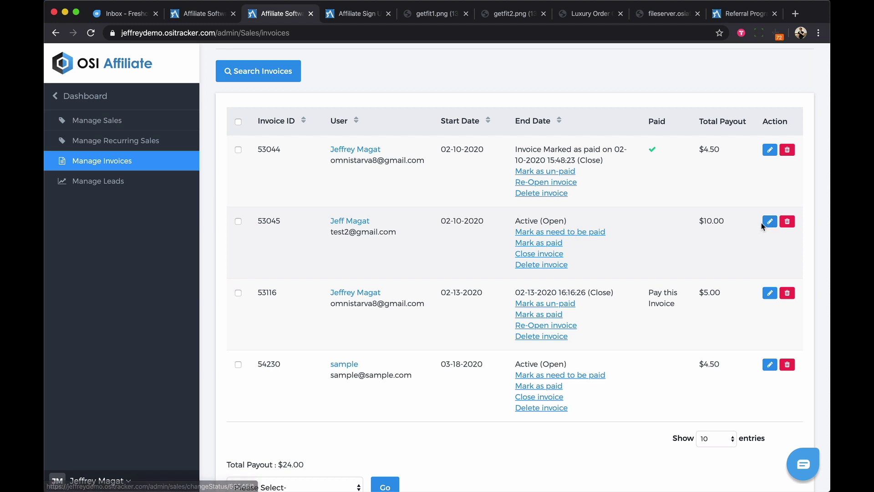
pyautogui.click(768, 224)
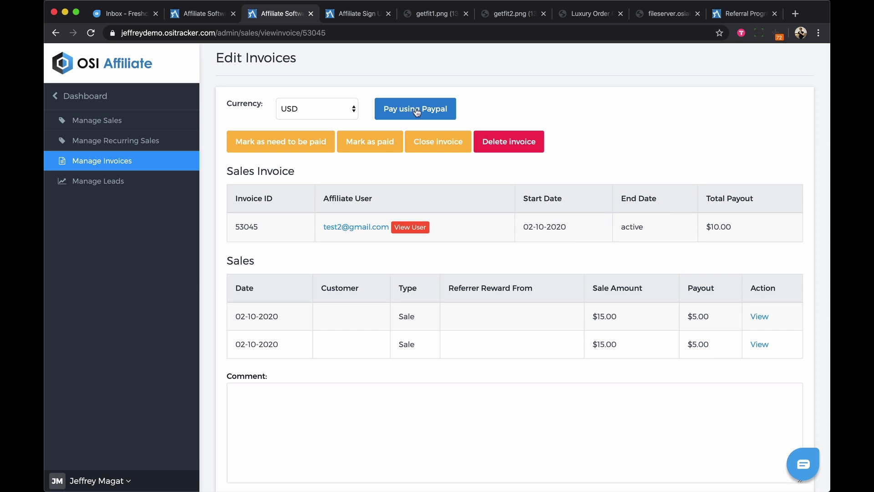
pyautogui.hscroll(-5, 417, 112)
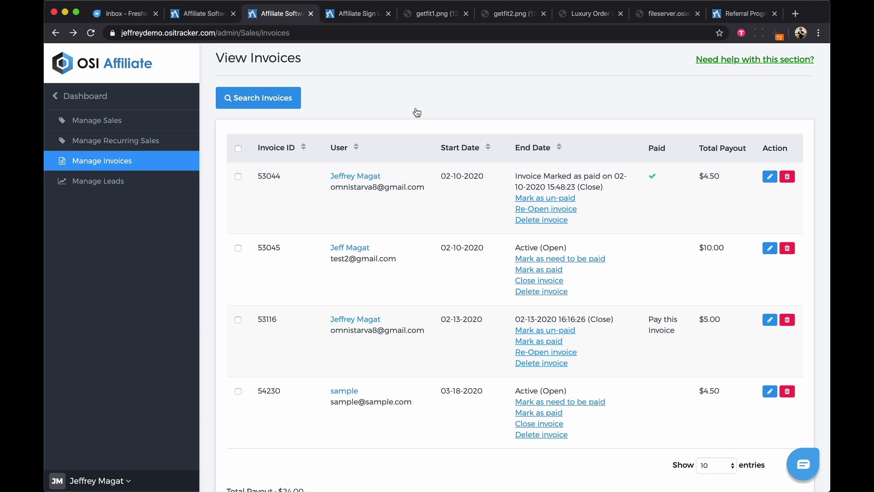
# - Search invoices with Status set to Open, leaving 53045 and 54230
pyautogui.click(271, 106)
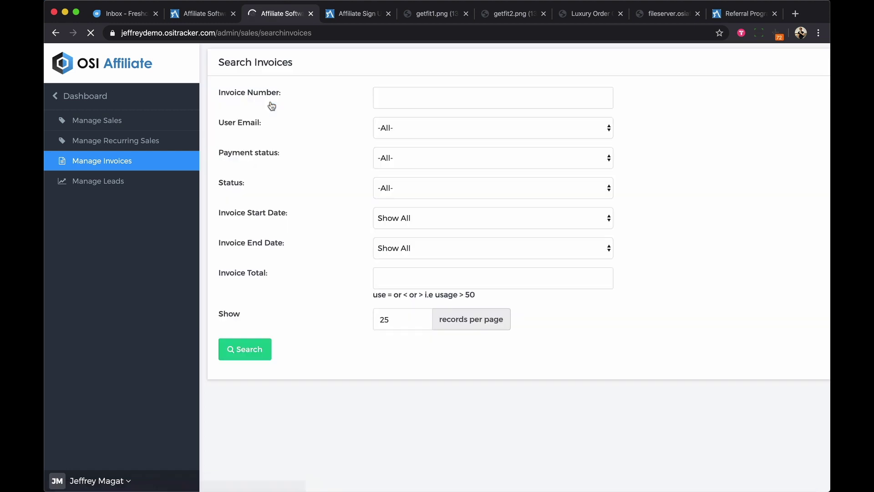
pyautogui.click(400, 187)
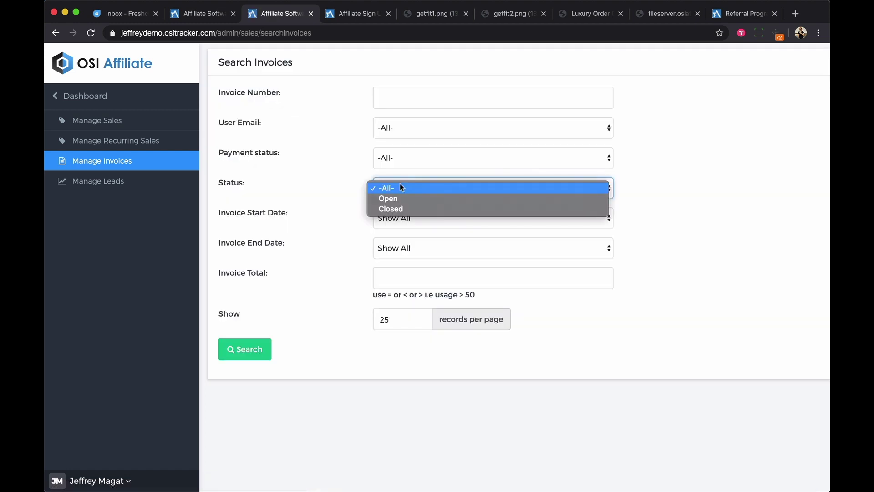
pyautogui.click(400, 199)
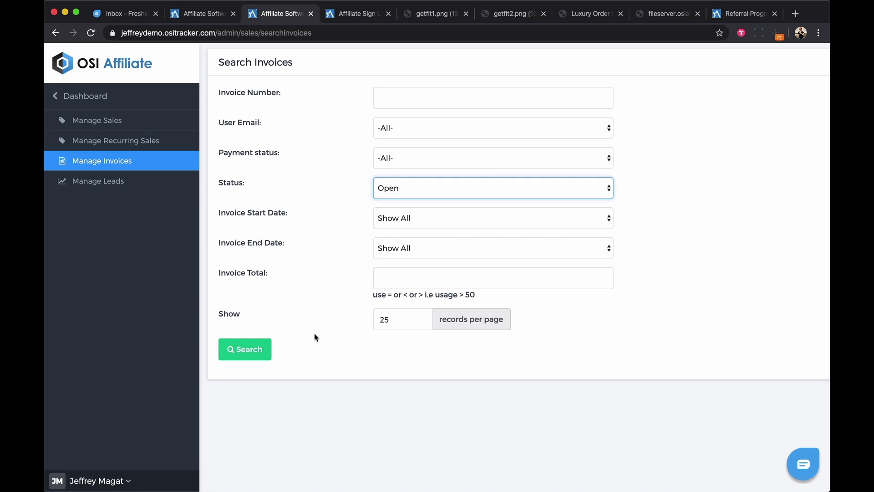
pyautogui.click(262, 354)
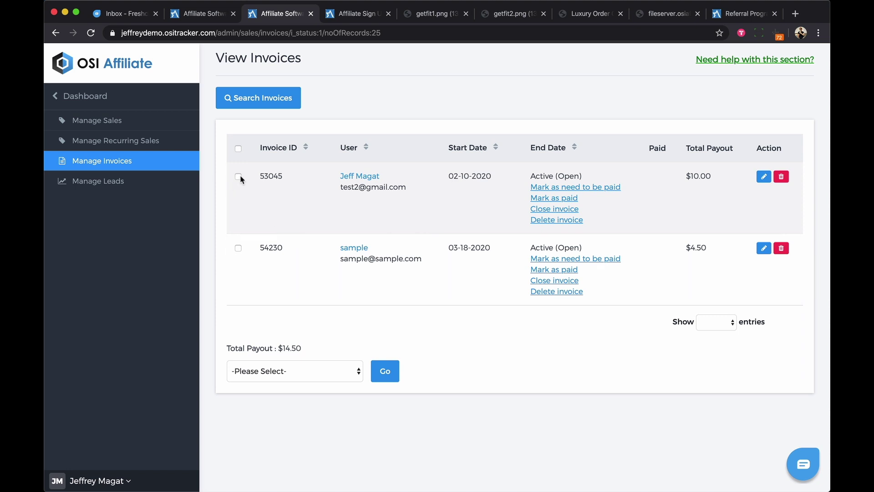
# - Select both open invoices and create a PayPal mass payment file
pyautogui.click(238, 149)
pyautogui.click(343, 374)
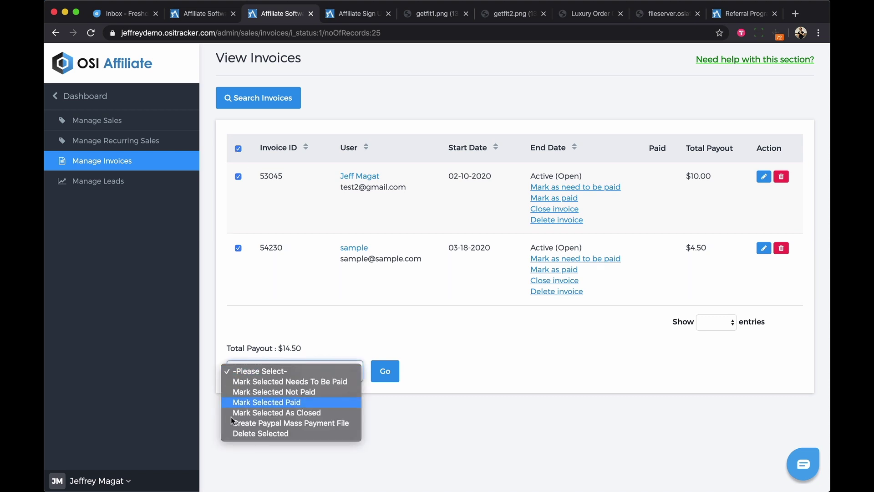
pyautogui.click(269, 425)
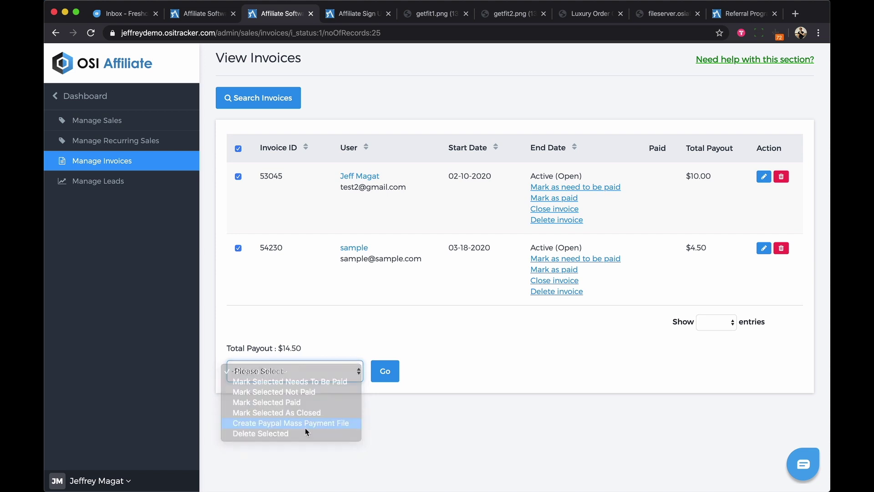
pyautogui.click(388, 382)
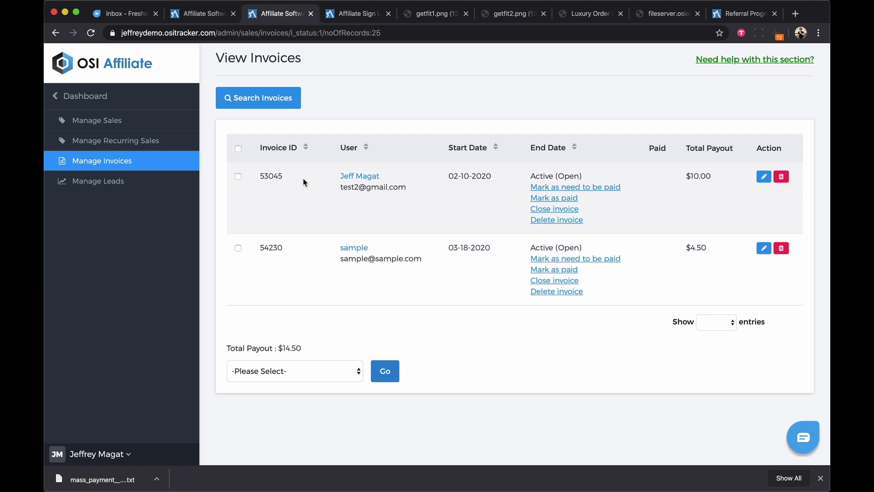
# - Reselect both invoices and dismiss the bulk actions list without applying one
pyautogui.click(238, 177)
pyautogui.click(238, 248)
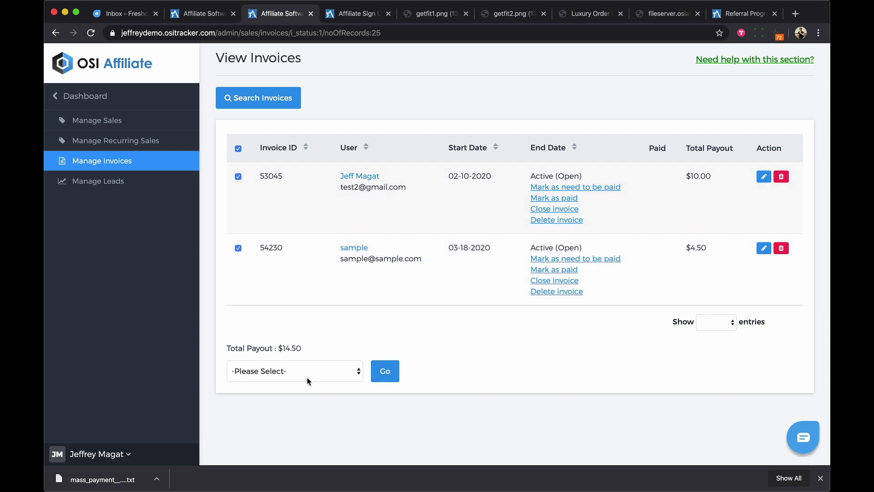
pyautogui.click(310, 373)
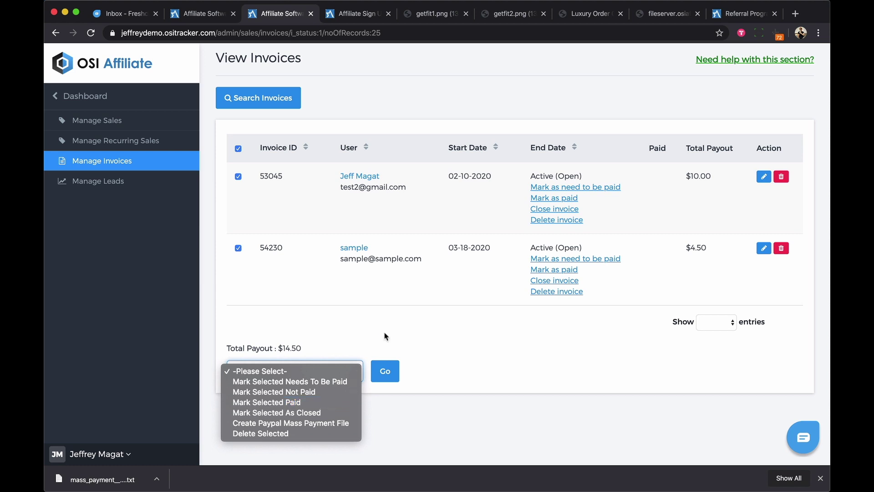
pyautogui.click(497, 318)
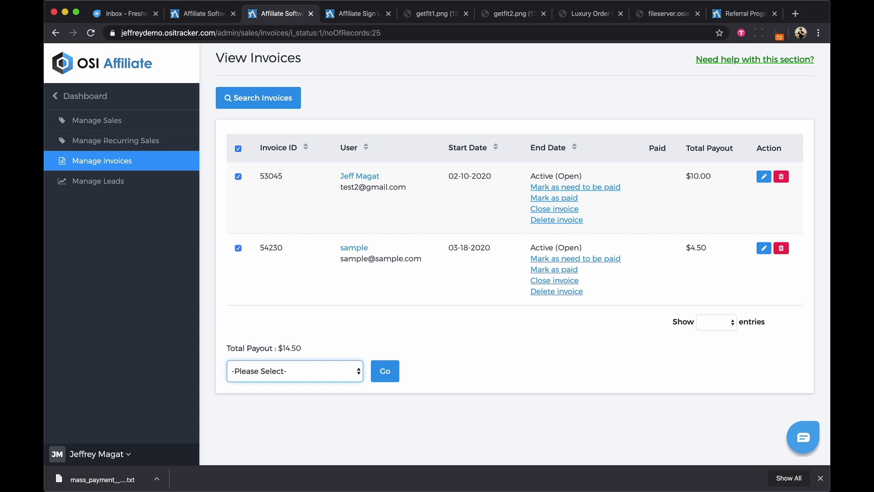
# - Save System Settings with advanced options shown, then return to the dashboard
pyautogui.click(166, 99)
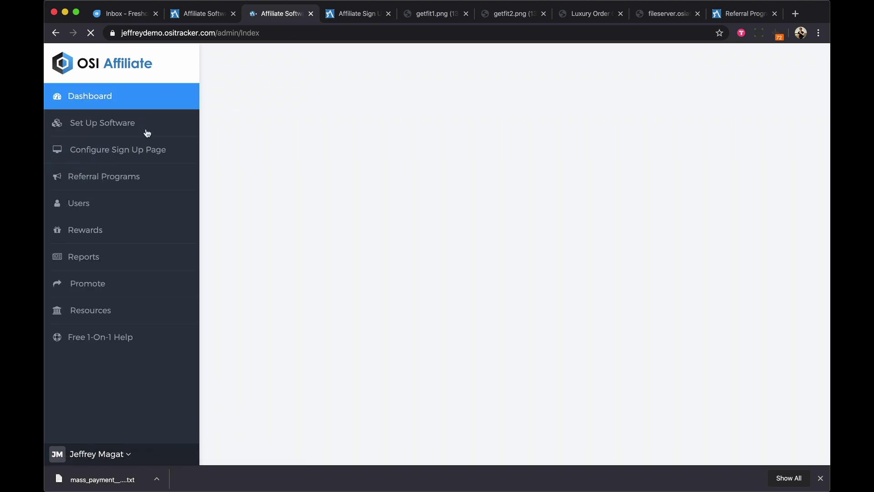
pyautogui.click(147, 132)
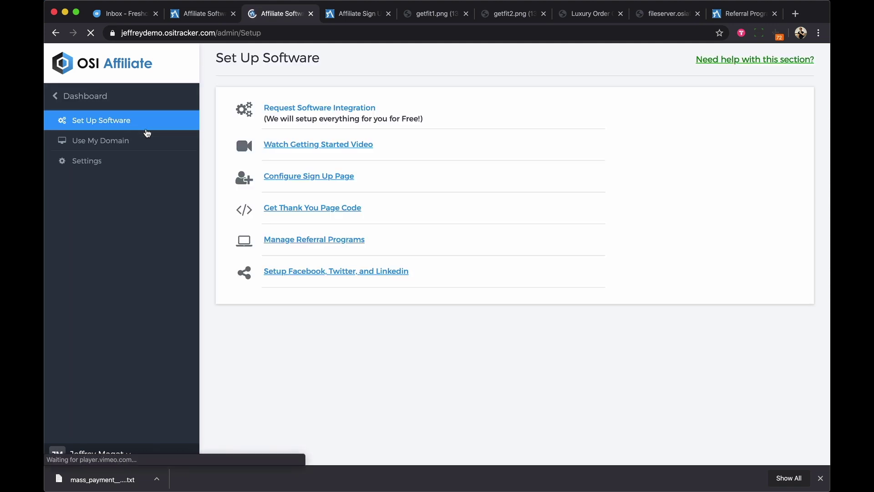
pyautogui.click(147, 163)
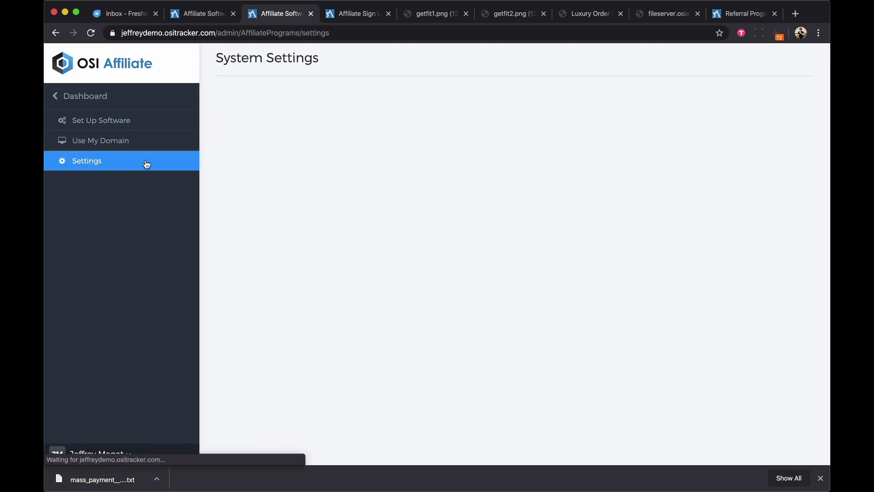
pyautogui.scroll(-5, 305, 199)
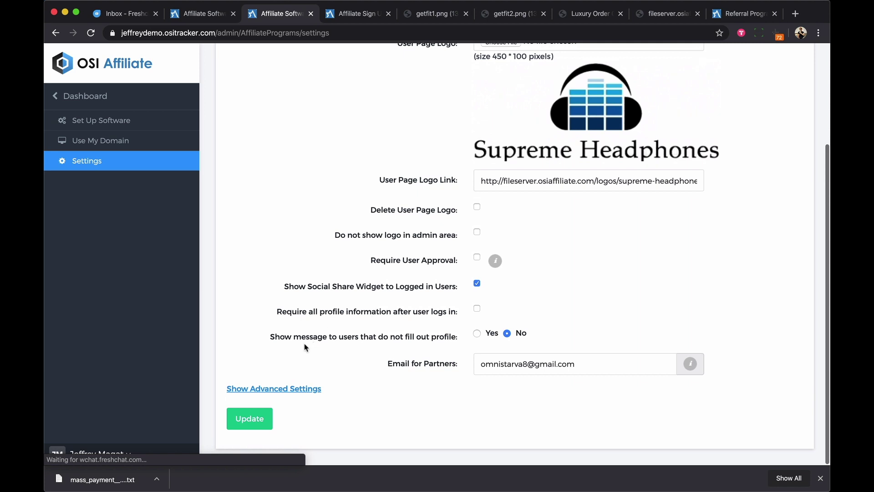
pyautogui.click(300, 390)
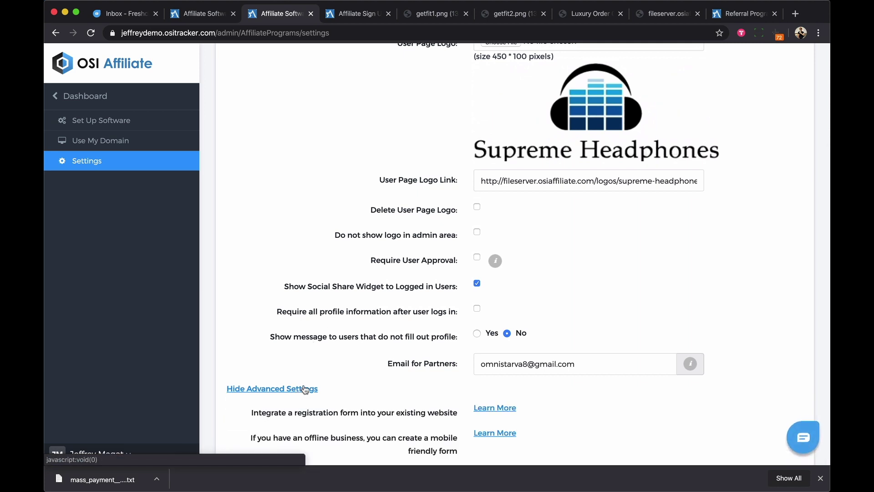
pyautogui.scroll(-10, 747, 287)
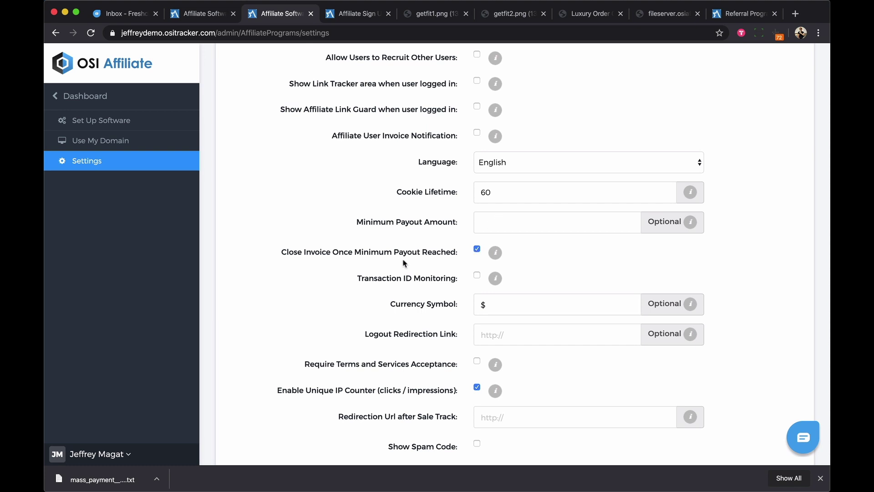
pyautogui.scroll(-10, 405, 259)
pyautogui.scroll(-5, 409, 261)
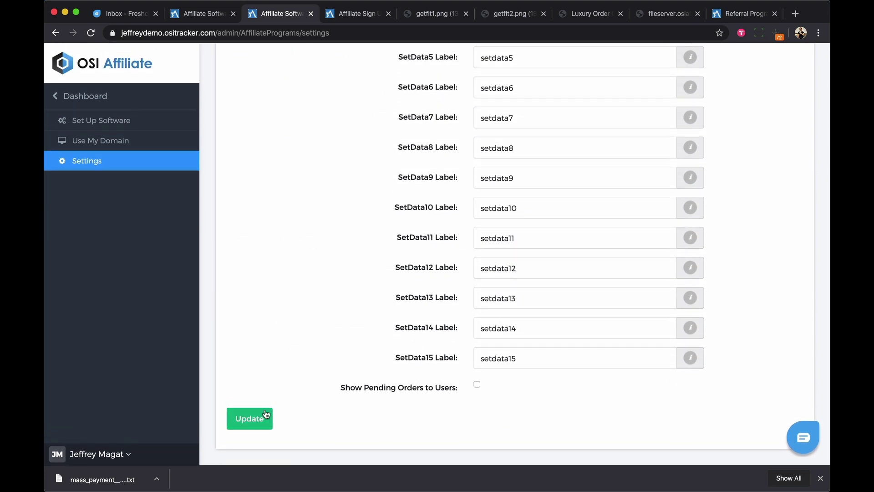
pyautogui.click(260, 421)
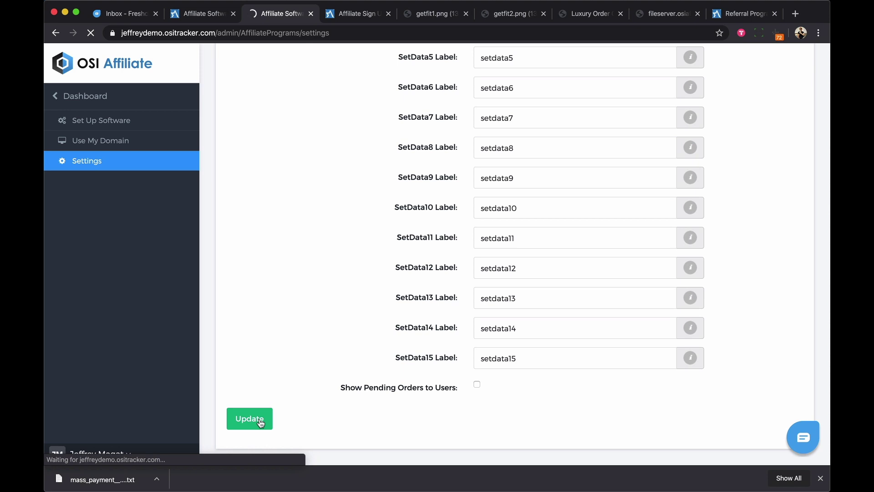
pyautogui.click(114, 63)
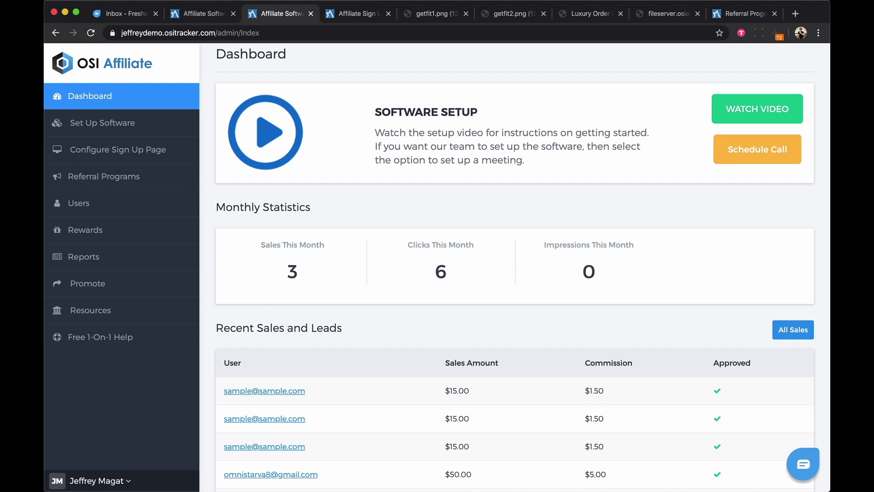
# - Open Promote's Easily Enroll All Your Customers guide and its sample referral email
pyautogui.click(136, 296)
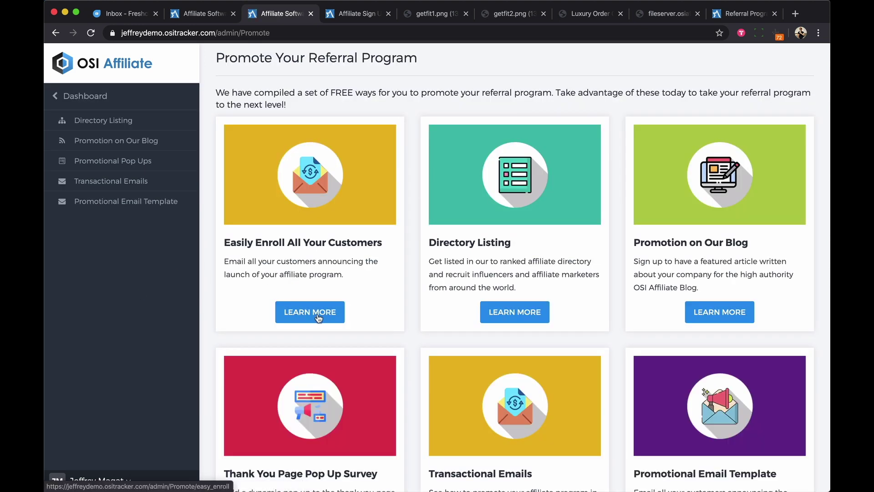
pyautogui.scroll(-1, 412, 301)
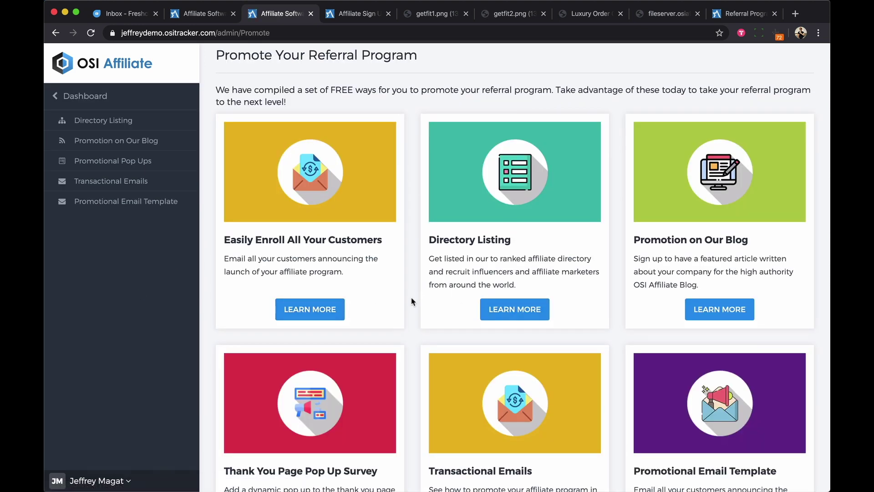
pyautogui.scroll(-1, 412, 301)
pyautogui.scroll(1, 412, 301)
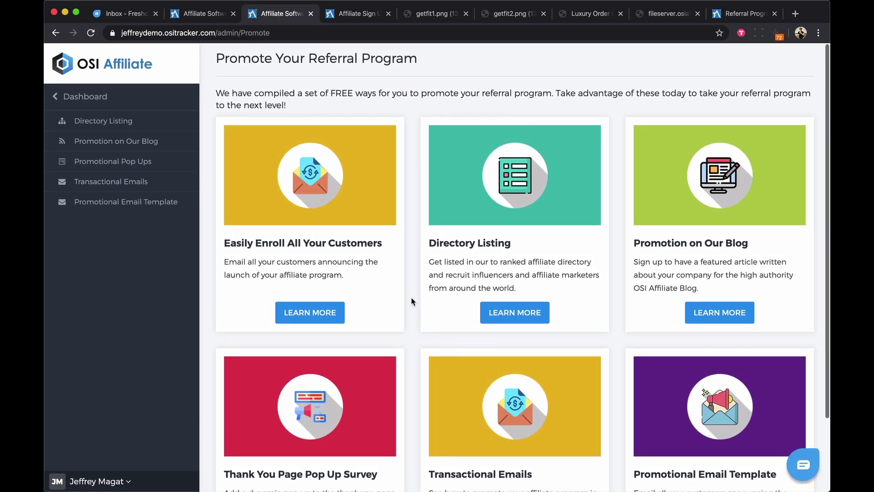
pyautogui.click(326, 316)
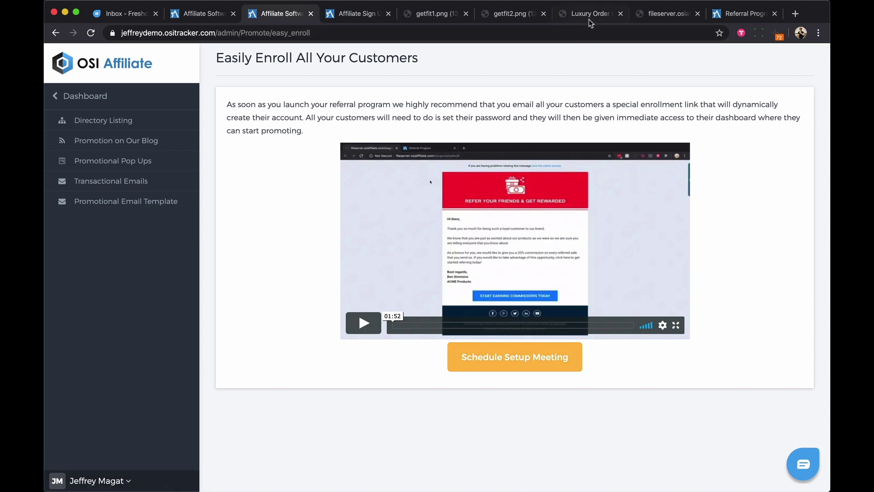
pyautogui.click(670, 16)
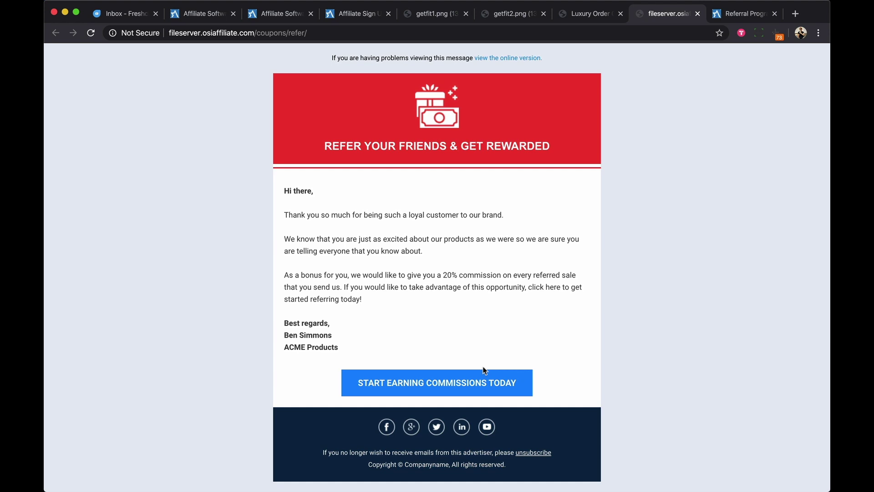
# - View the Supreme Headphones signup page, return to Easily Enroll, then open Directory Listing
pyautogui.click(725, 16)
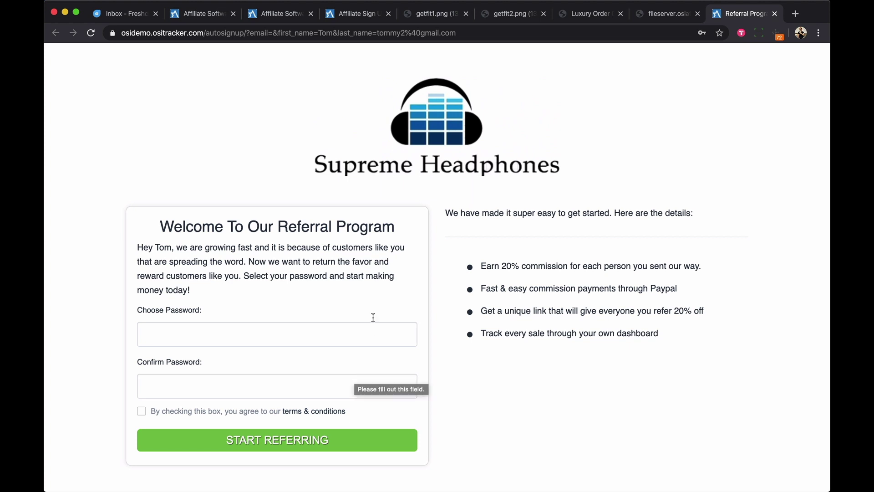
pyautogui.click(211, 16)
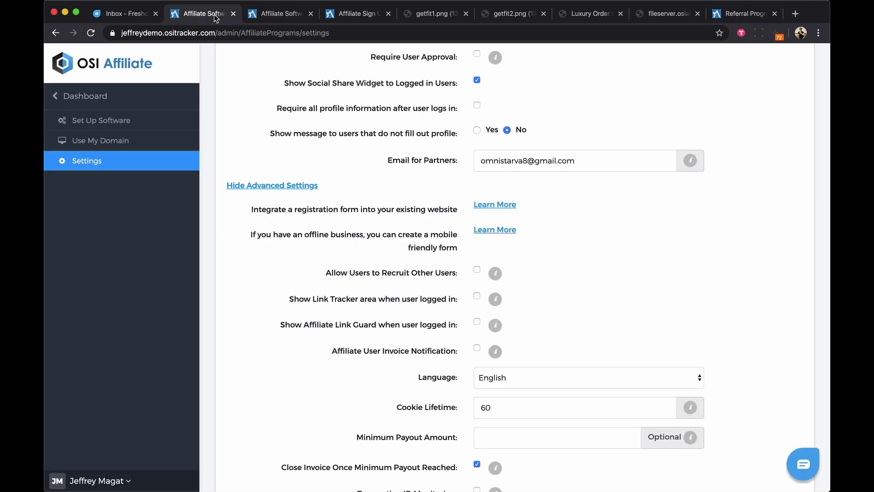
pyautogui.click(277, 13)
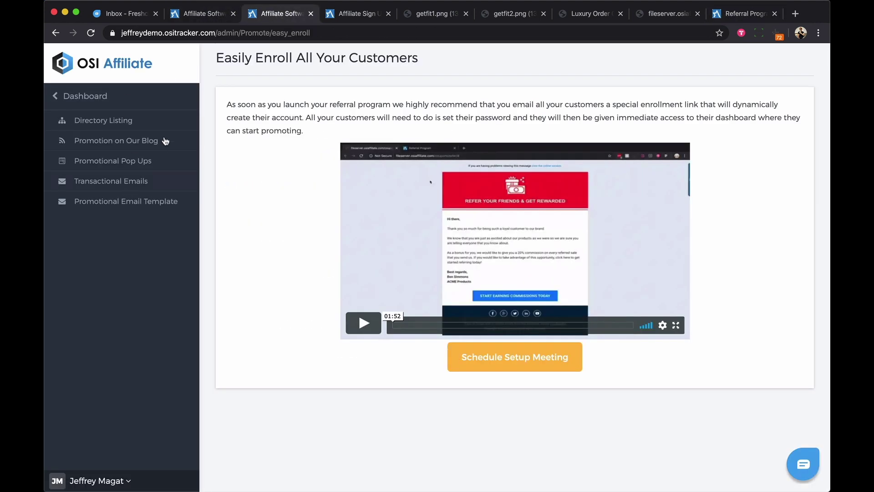
pyautogui.click(130, 124)
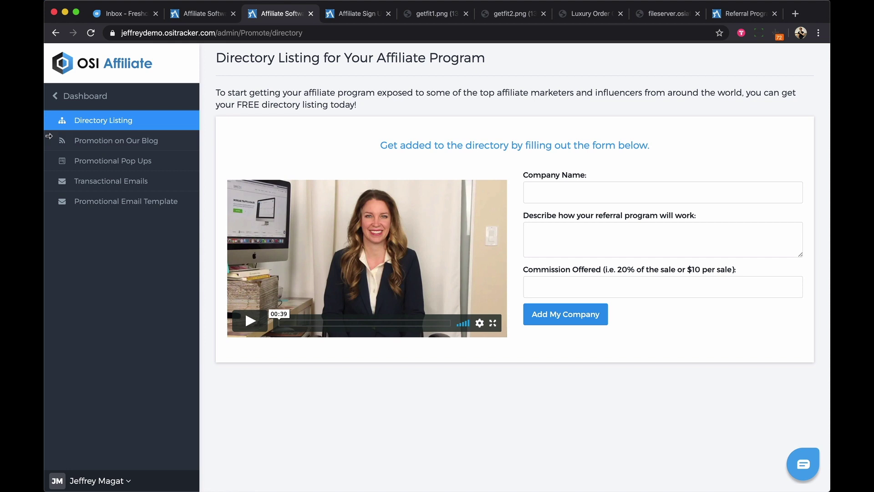
# - Open the FREE Promotion on Our Blog form
pyautogui.click(84, 145)
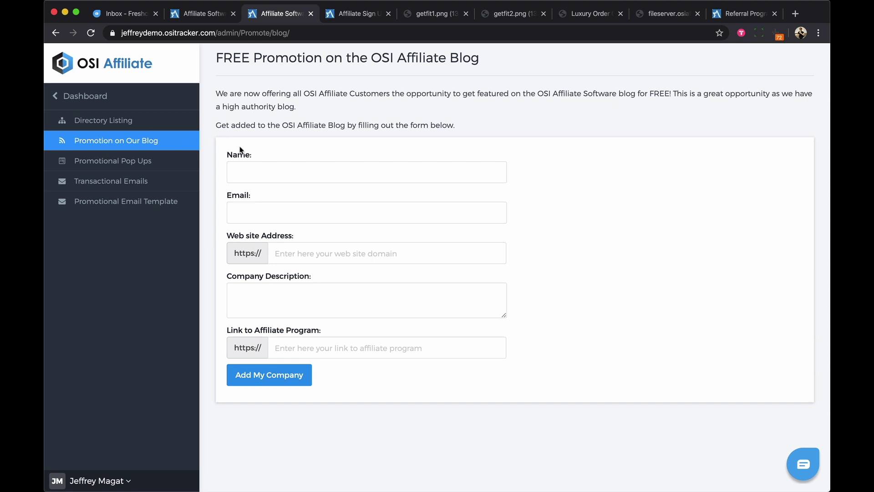
pyautogui.scroll(-1, 244, 152)
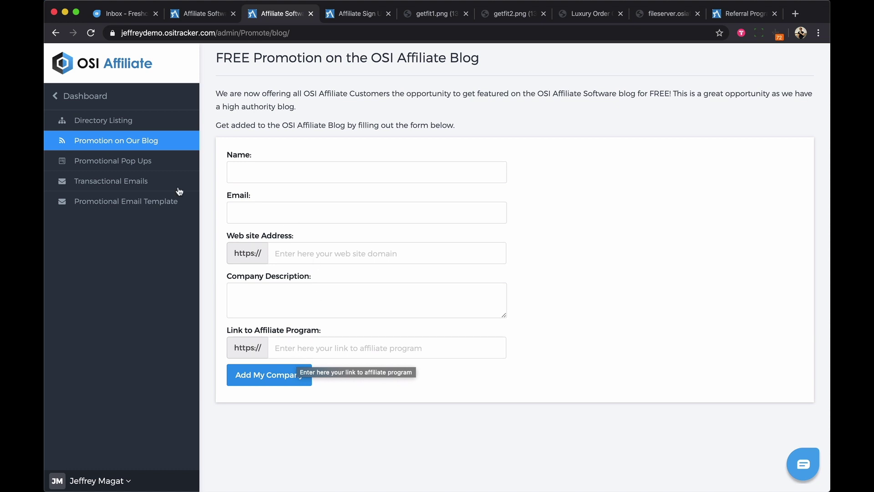
pyautogui.click(146, 162)
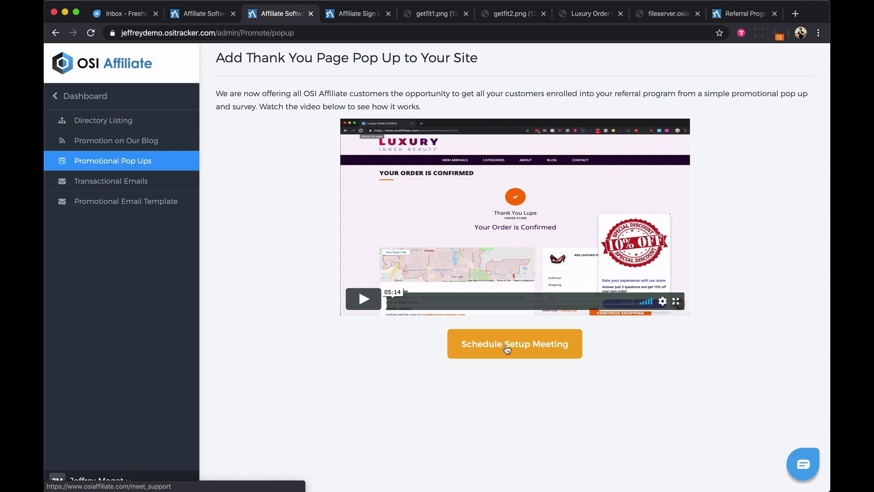
# - Switch to the Luxury Inner Beauty store tab to see its survey page
pyautogui.click(589, 15)
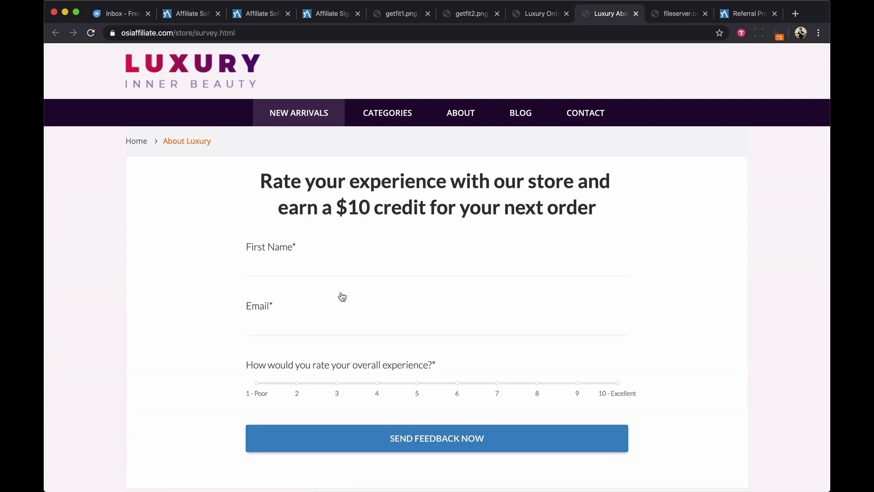
pyautogui.click(342, 297)
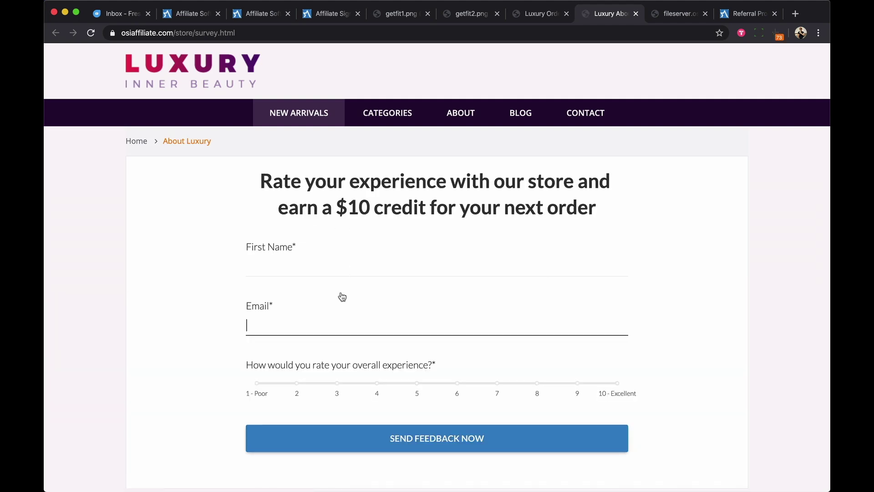
pyautogui.click(350, 272)
pyautogui.write('sam')
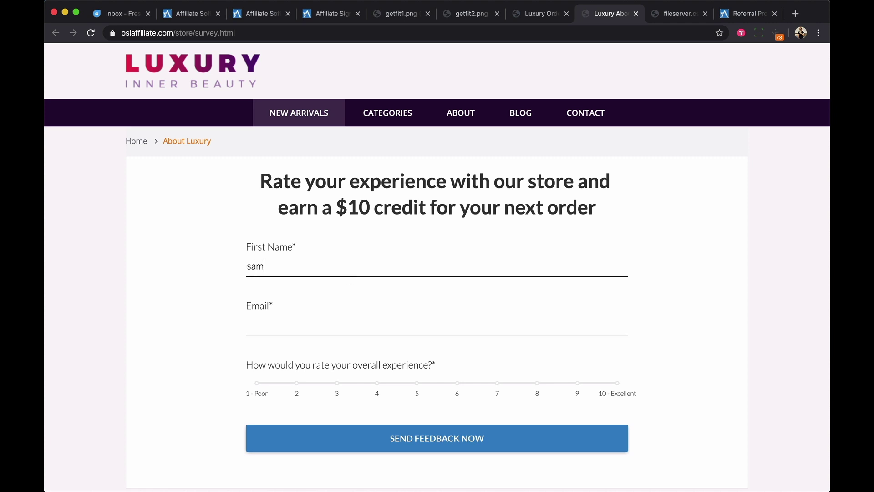
pyautogui.write('ple')
pyautogui.press('Tab')
pyautogui.write('sample@g')
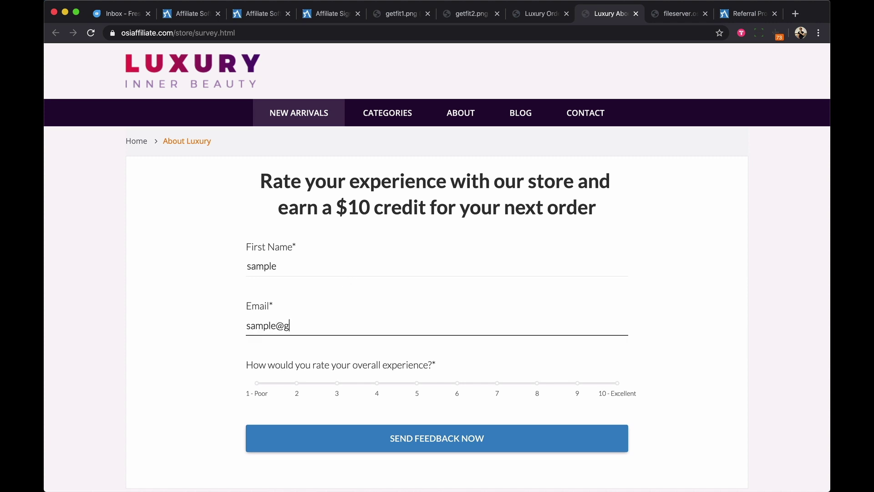
pyautogui.write('mail.com')
pyautogui.click(576, 385)
pyautogui.click(563, 436)
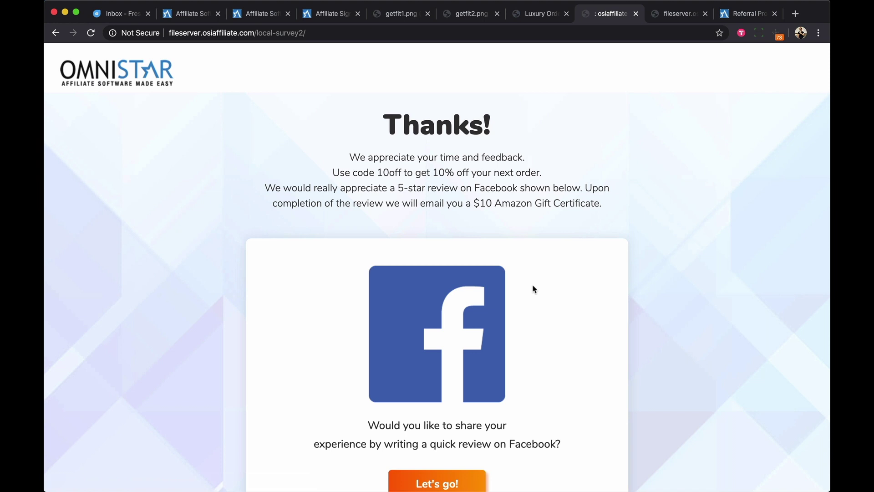
# - Refill the survey with rating 2 and request a manager's follow-up call
pyautogui.scroll(-1, 534, 289)
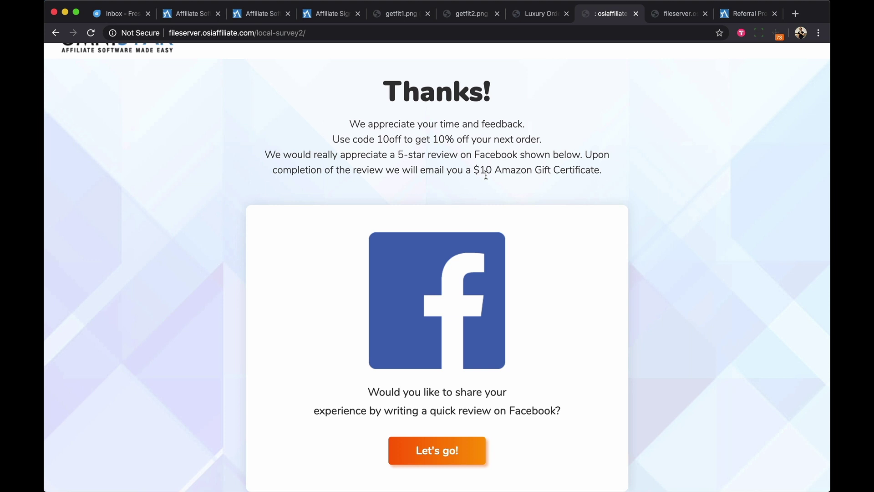
pyautogui.hscroll(-5, 486, 175)
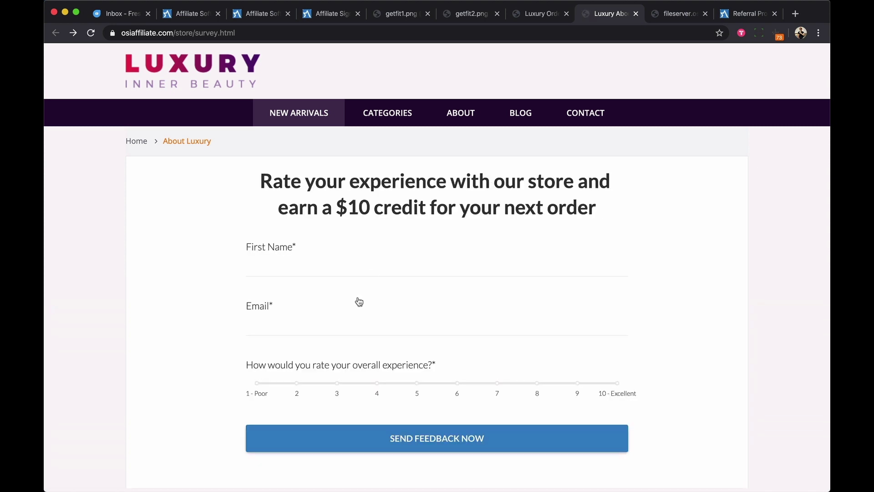
pyautogui.click(382, 268)
pyautogui.write('sample')
pyautogui.press('Tab')
pyautogui.write('sam')
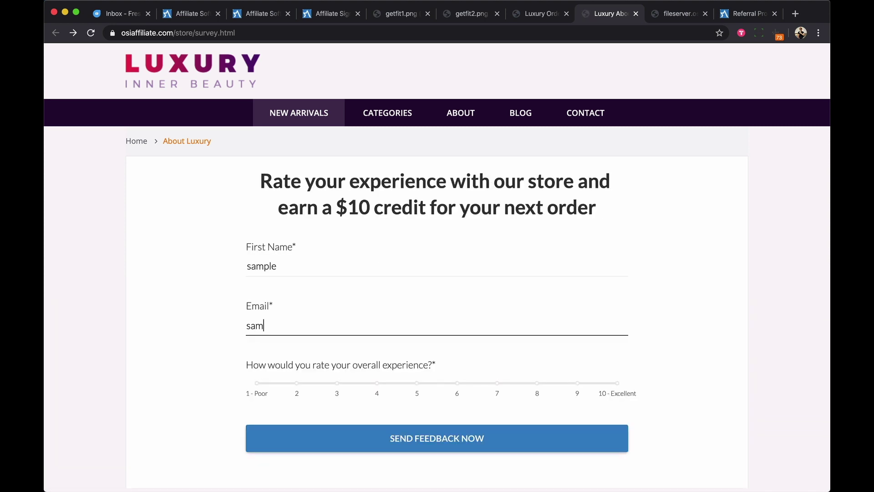
pyautogui.write('ple@gmail.')
pyautogui.write('com')
pyautogui.click(297, 383)
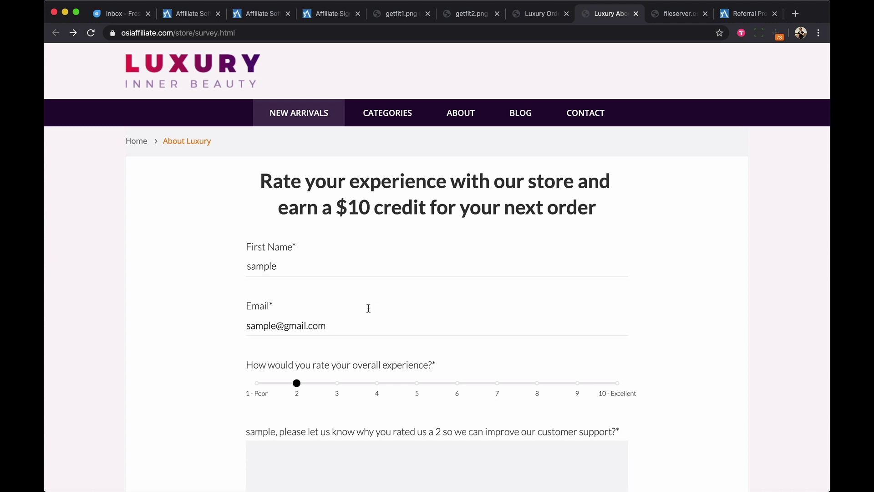
pyautogui.scroll(-3, 369, 308)
pyautogui.click(486, 369)
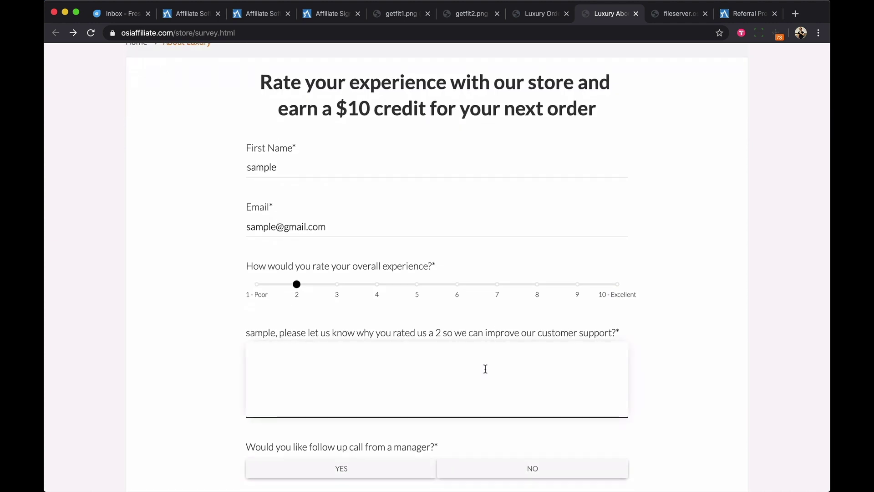
pyautogui.scroll(-2, 485, 369)
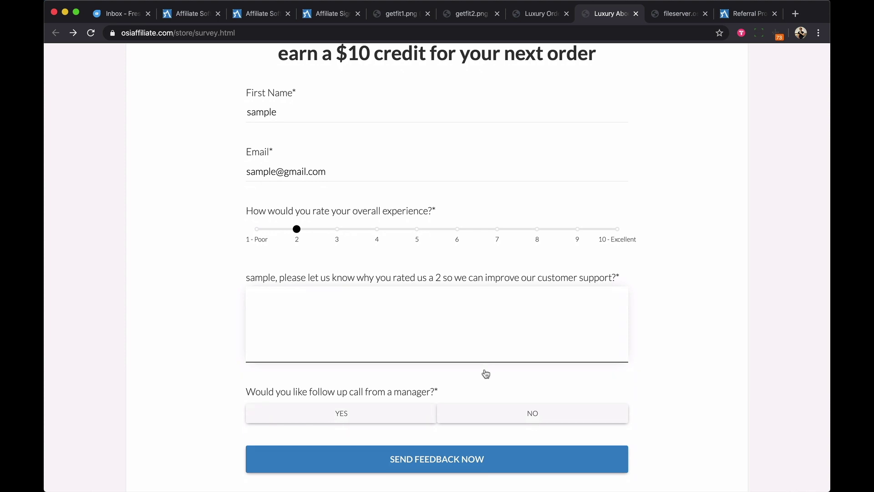
pyautogui.click(385, 423)
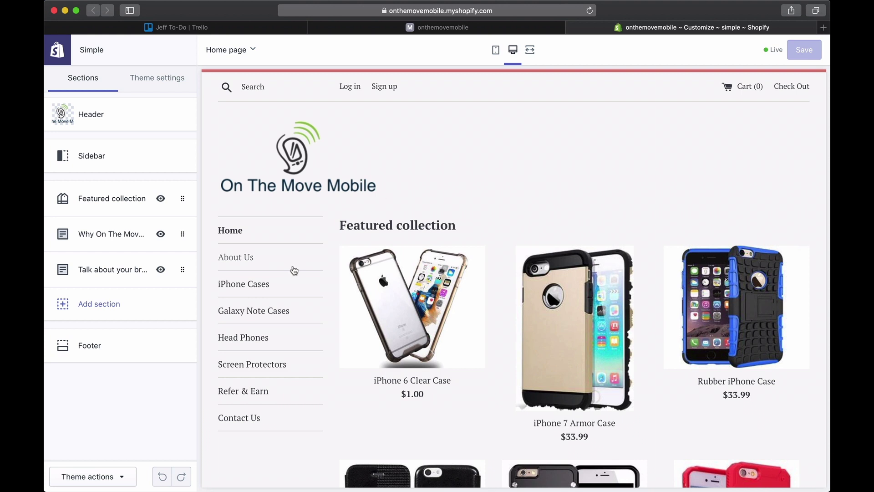
# - Leave the theme editor and open the store's Notifications settings
pyautogui.click(54, 56)
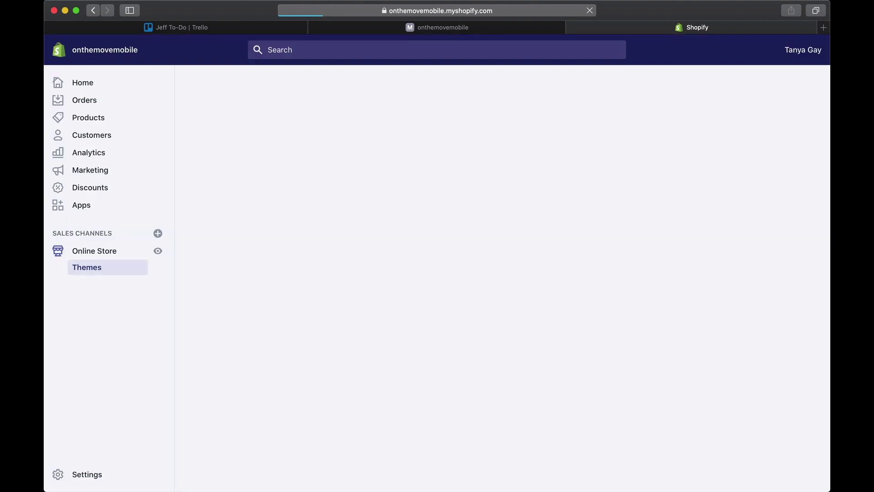
pyautogui.click(101, 477)
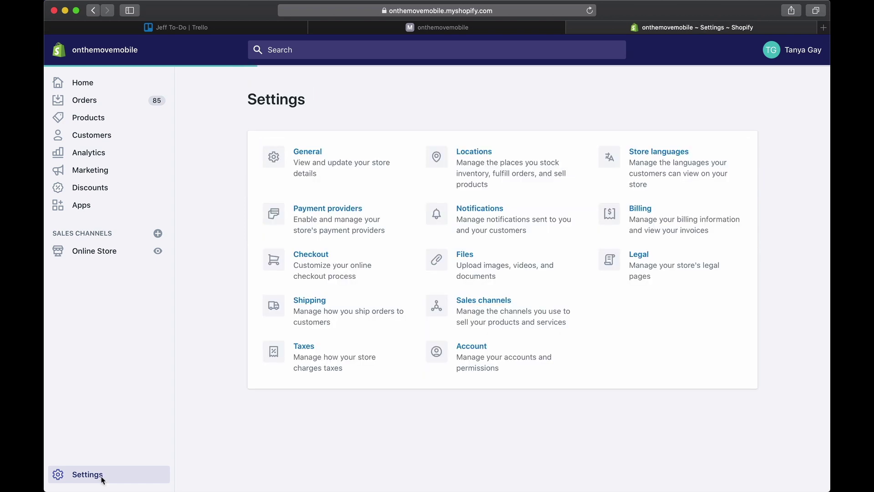
pyautogui.click(495, 225)
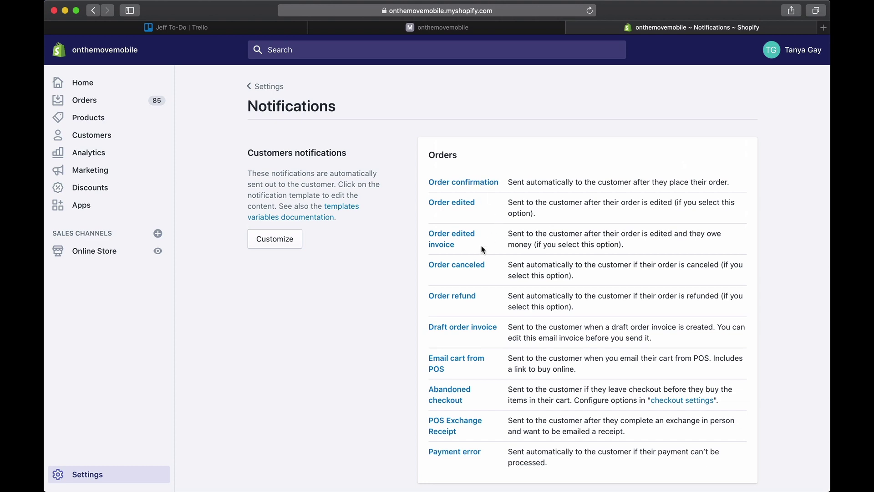
# - Scroll down the Shopify Orders notification templates list and back up
pyautogui.scroll(-2, 471, 269)
pyautogui.scroll(-2, 469, 270)
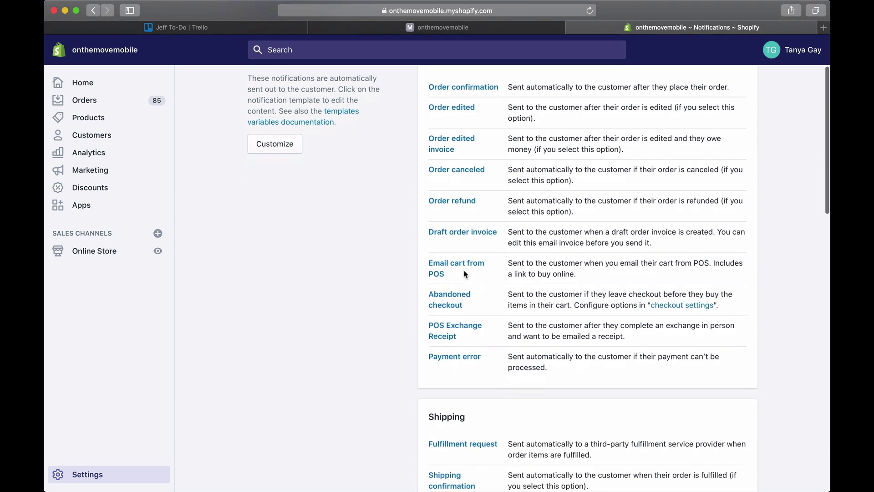
pyautogui.scroll(-2, 467, 272)
pyautogui.scroll(-2, 465, 274)
pyautogui.scroll(8, 469, 273)
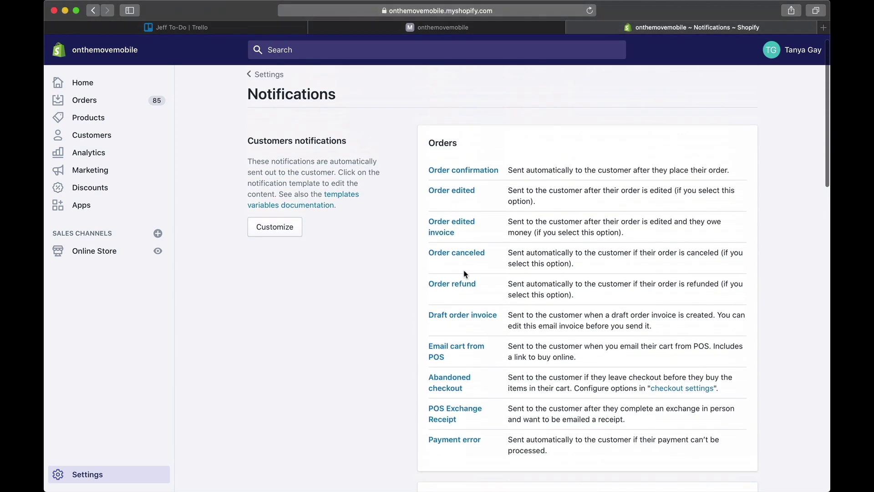
pyautogui.scroll(1, 473, 269)
# - Open Order confirmation and review its HTML email body down to the closing tags
pyautogui.click(474, 182)
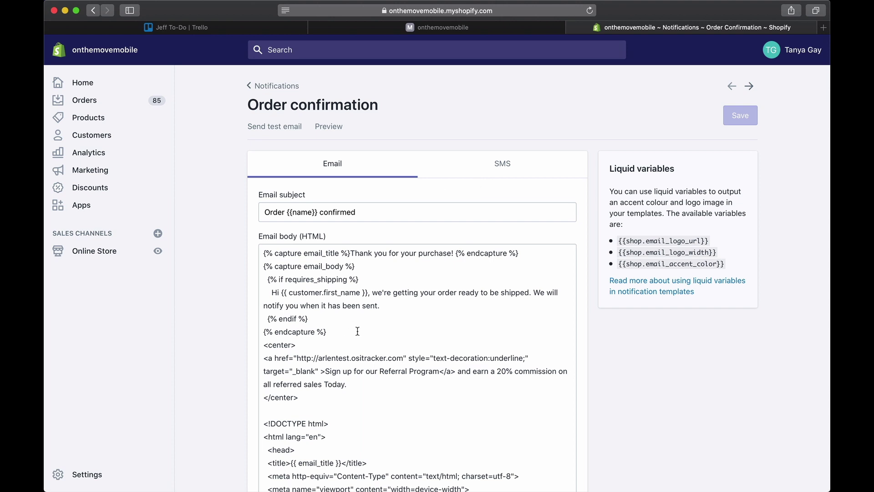
pyautogui.scroll(-2, 331, 306)
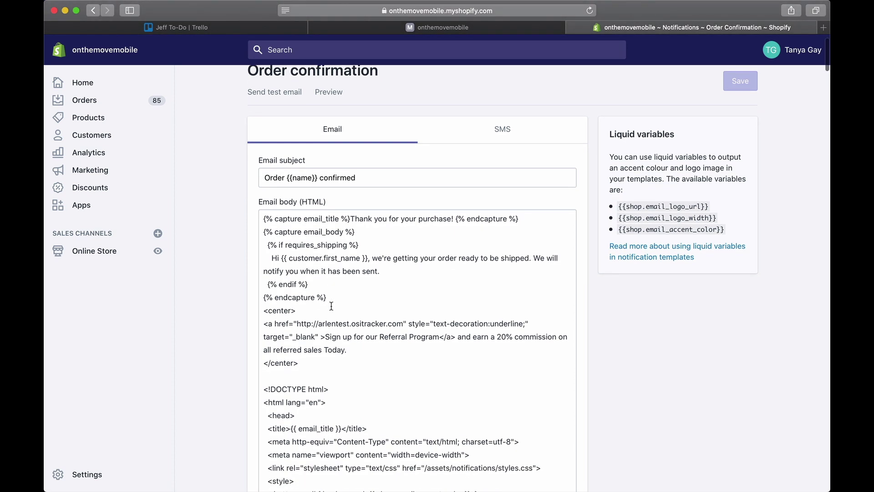
pyautogui.scroll(-3, 417, 278)
pyautogui.scroll(-5, 417, 278)
pyautogui.scroll(-5, 417, 278)
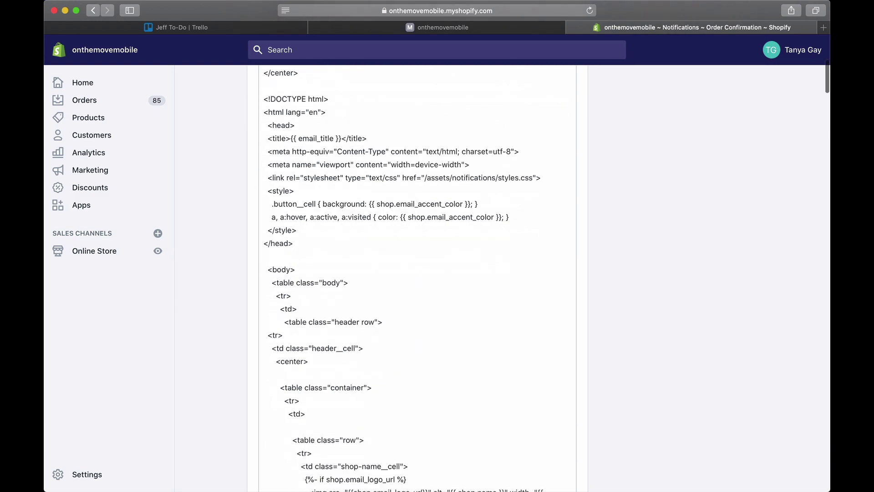
pyautogui.scroll(-10, 417, 278)
pyautogui.scroll(-10, 417, 278)
pyautogui.scroll(-10, 417, 278)
pyautogui.scroll(-10, 417, 277)
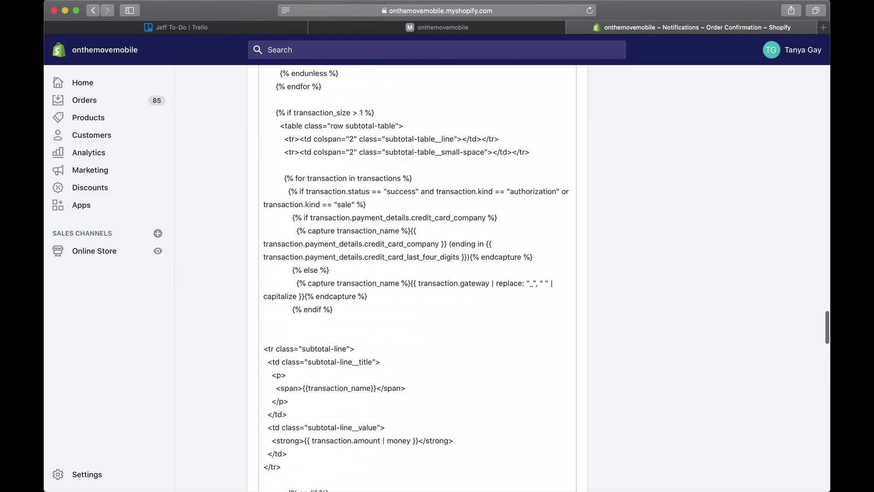
pyautogui.scroll(-10, 417, 278)
pyautogui.scroll(-10, 417, 277)
pyautogui.scroll(-3, 418, 278)
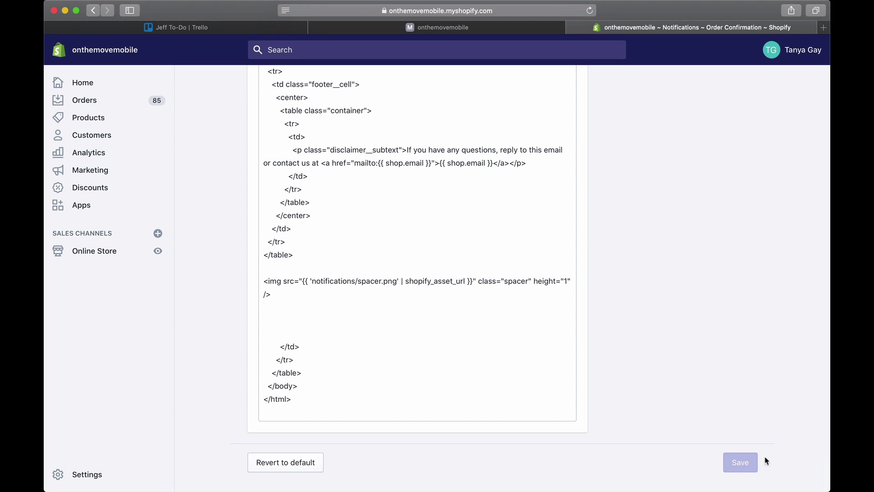
pyautogui.moveTo(646, 454)
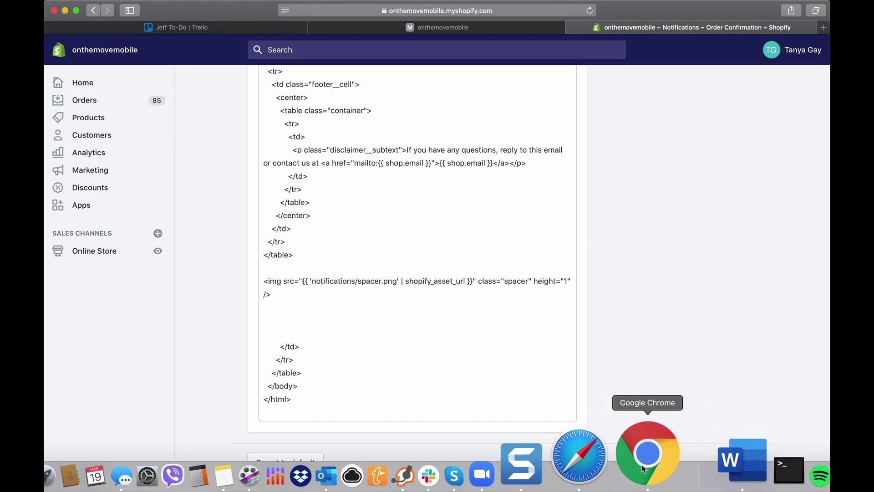
# - Bring Chrome back to the OSI Affiliate Transactional Emails page with the sample order email
pyautogui.click(643, 469)
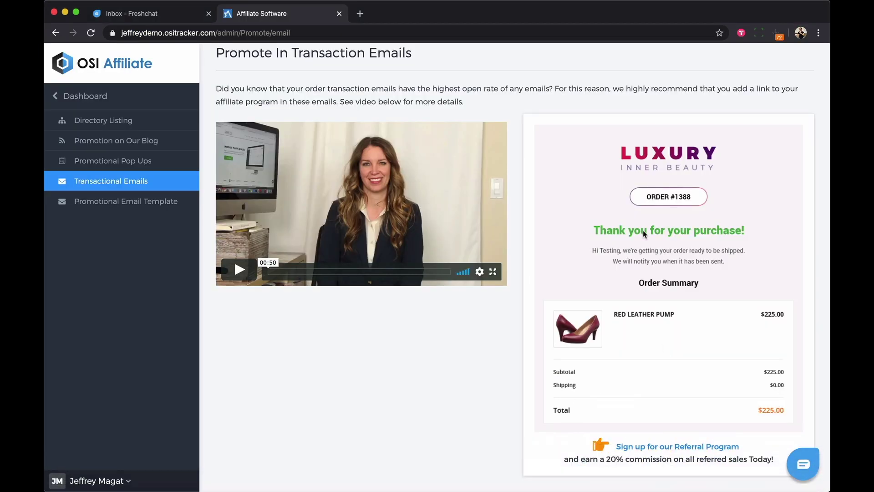